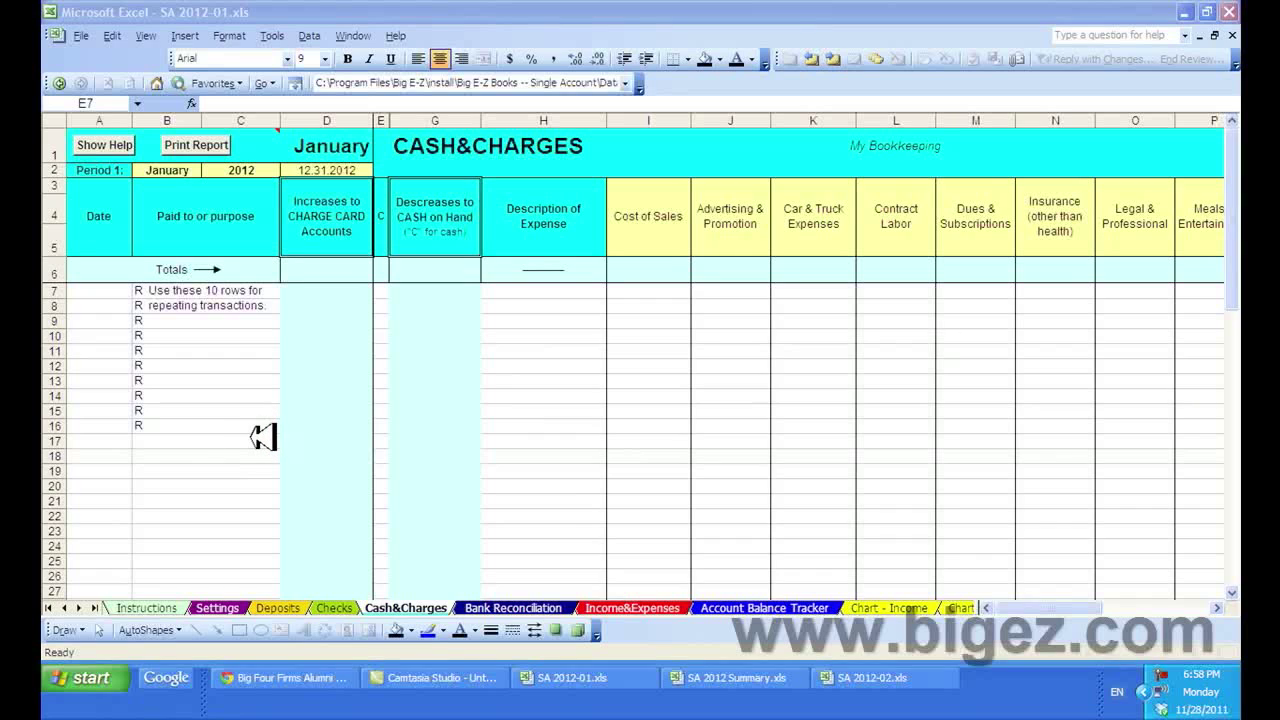
Enter the contractor's name as payee in B17 and 678.00 under Contract Labor in L17
click(263, 437)
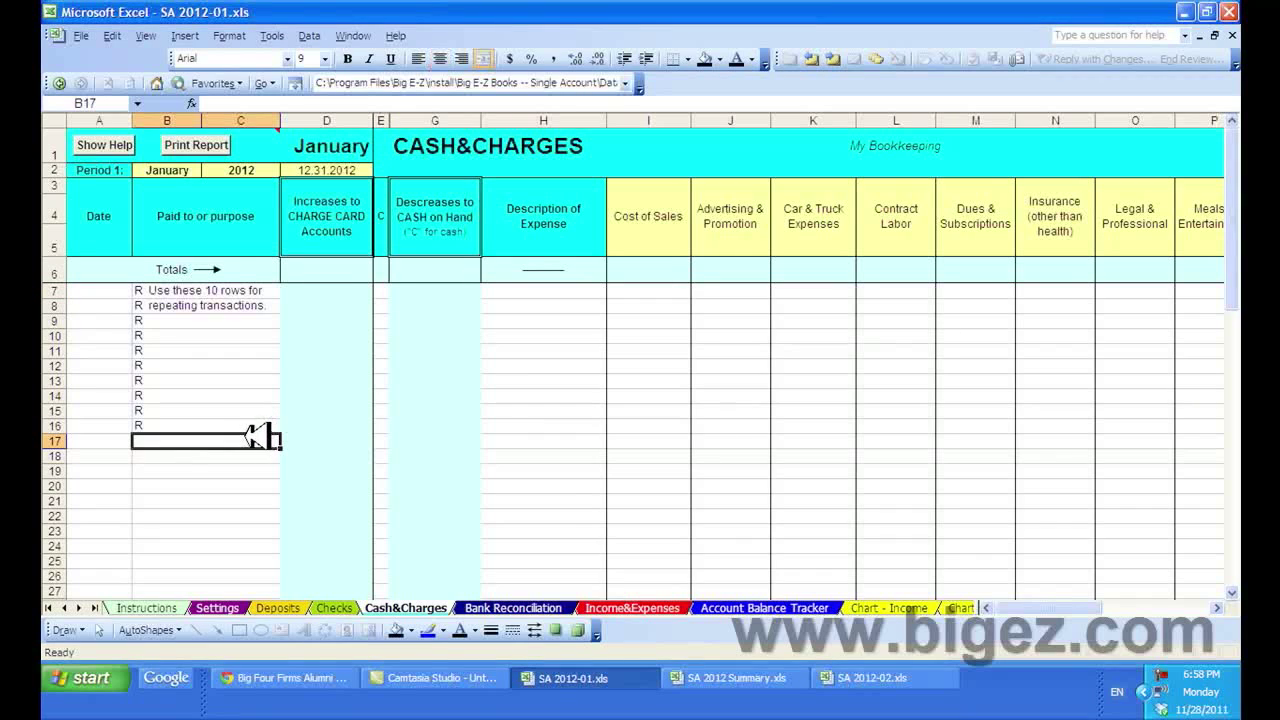
text(Bob Jay)
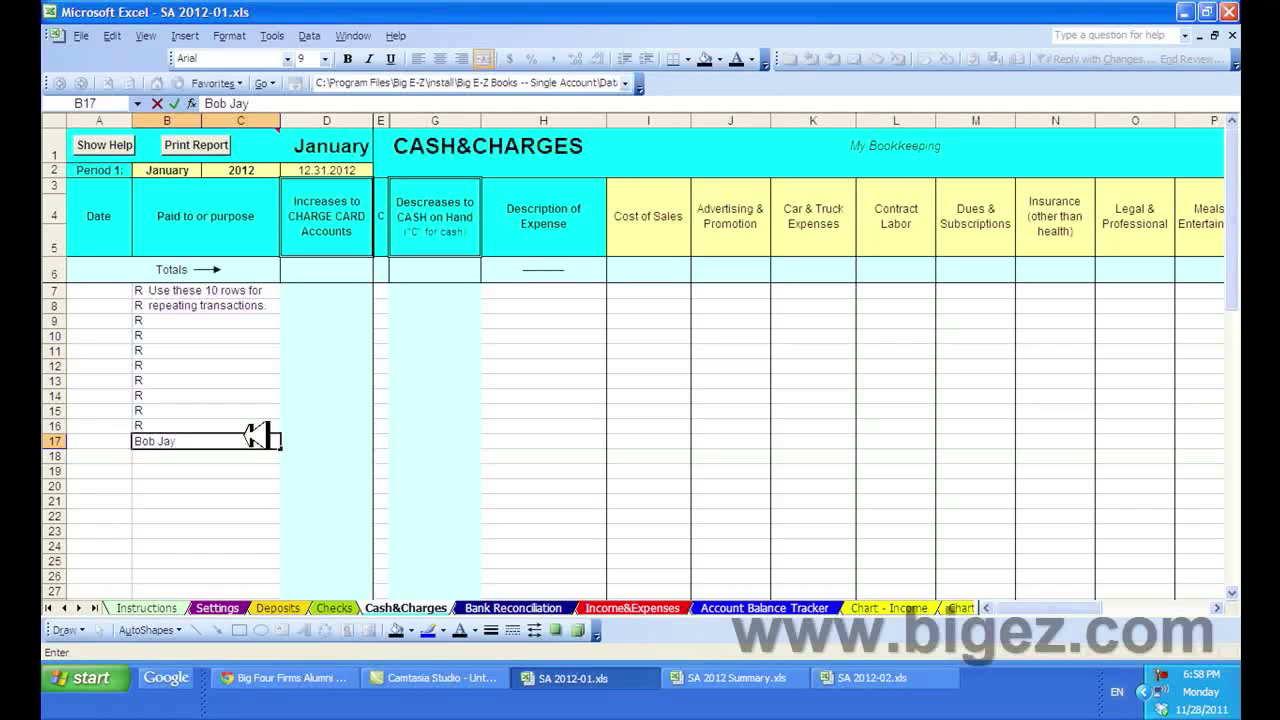
key(Return)
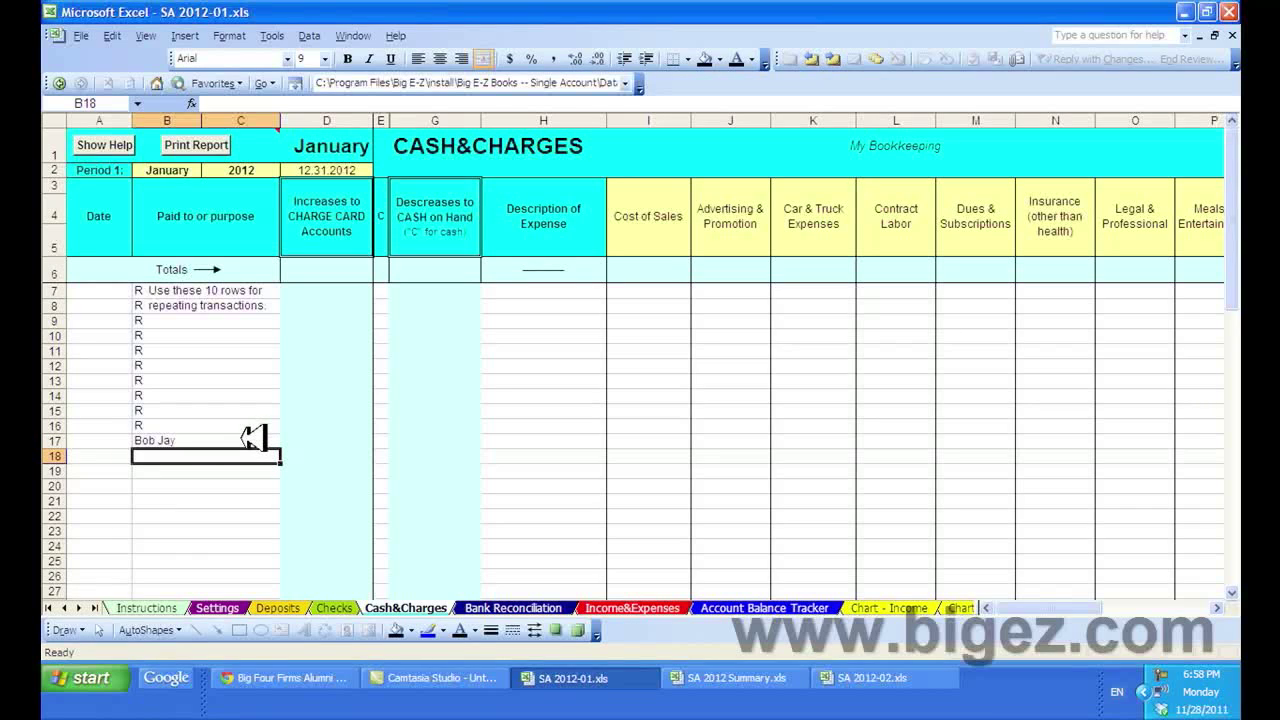
click(252, 437)
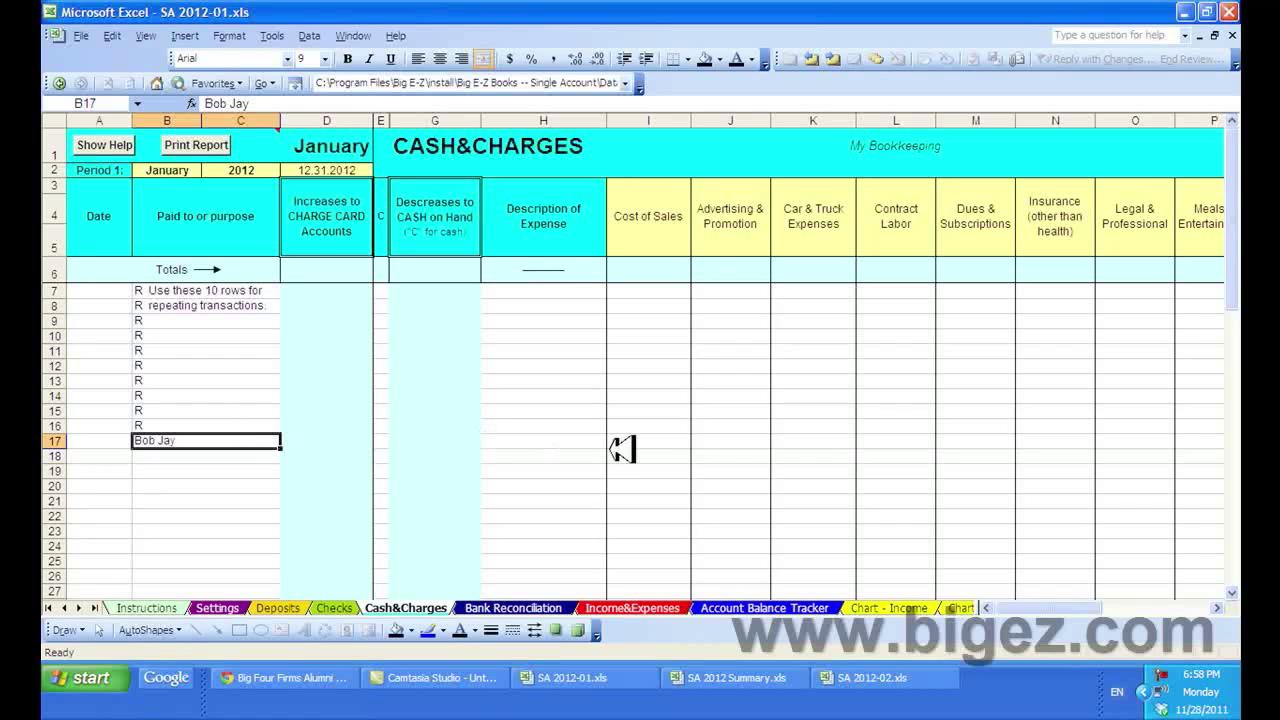
click(903, 443)
text(678)
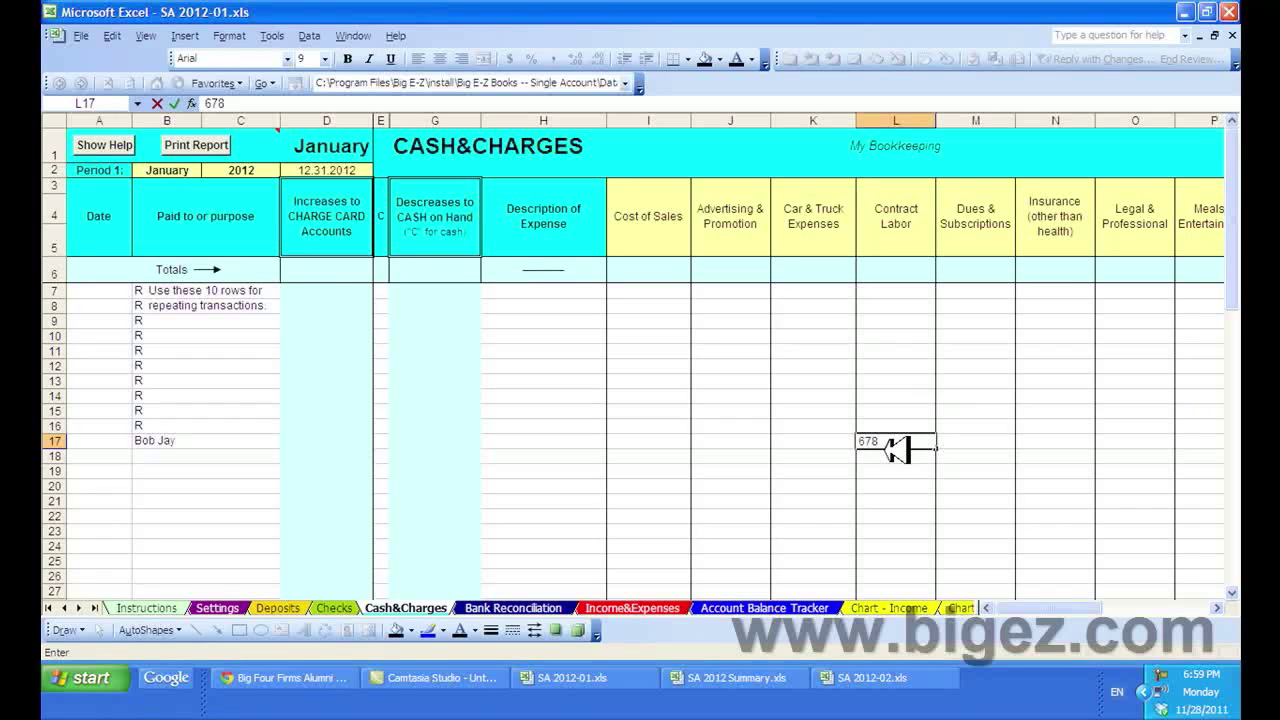
key(Return)
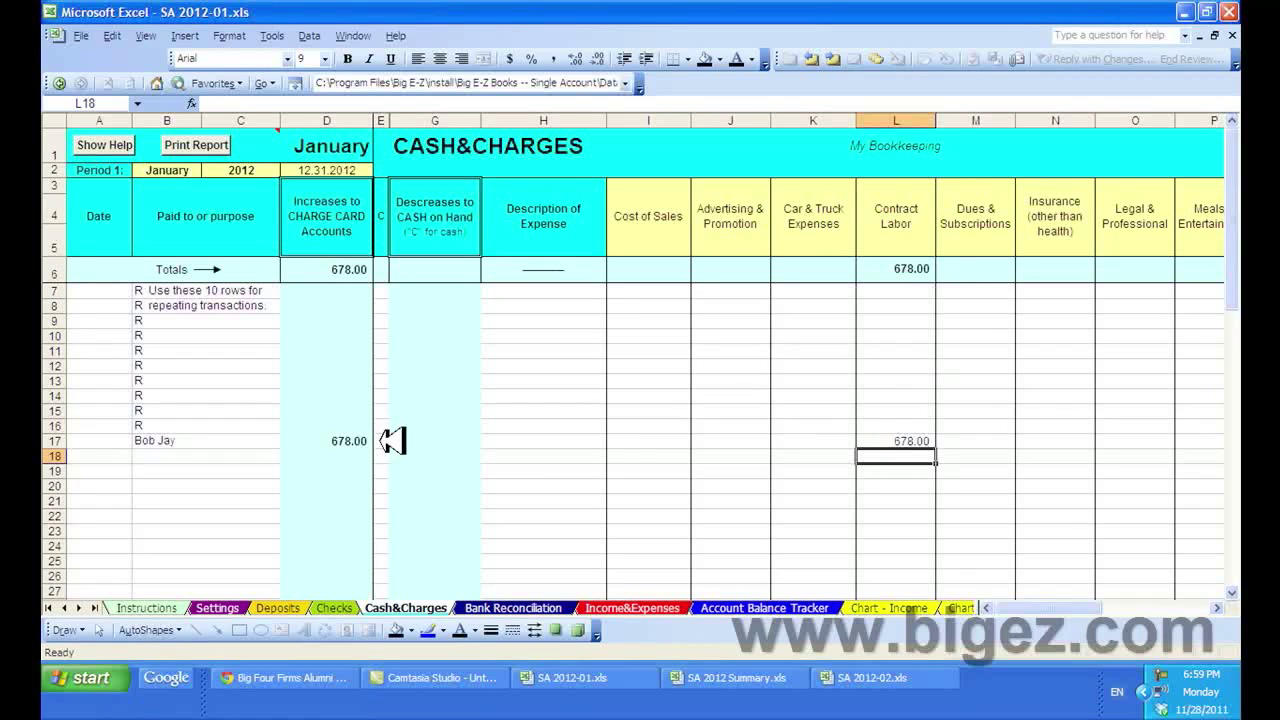
click(381, 441)
Mark row 17 as cash with 'c' in E17, then view the 678.00 carried onto the Checks sheet
text(c)
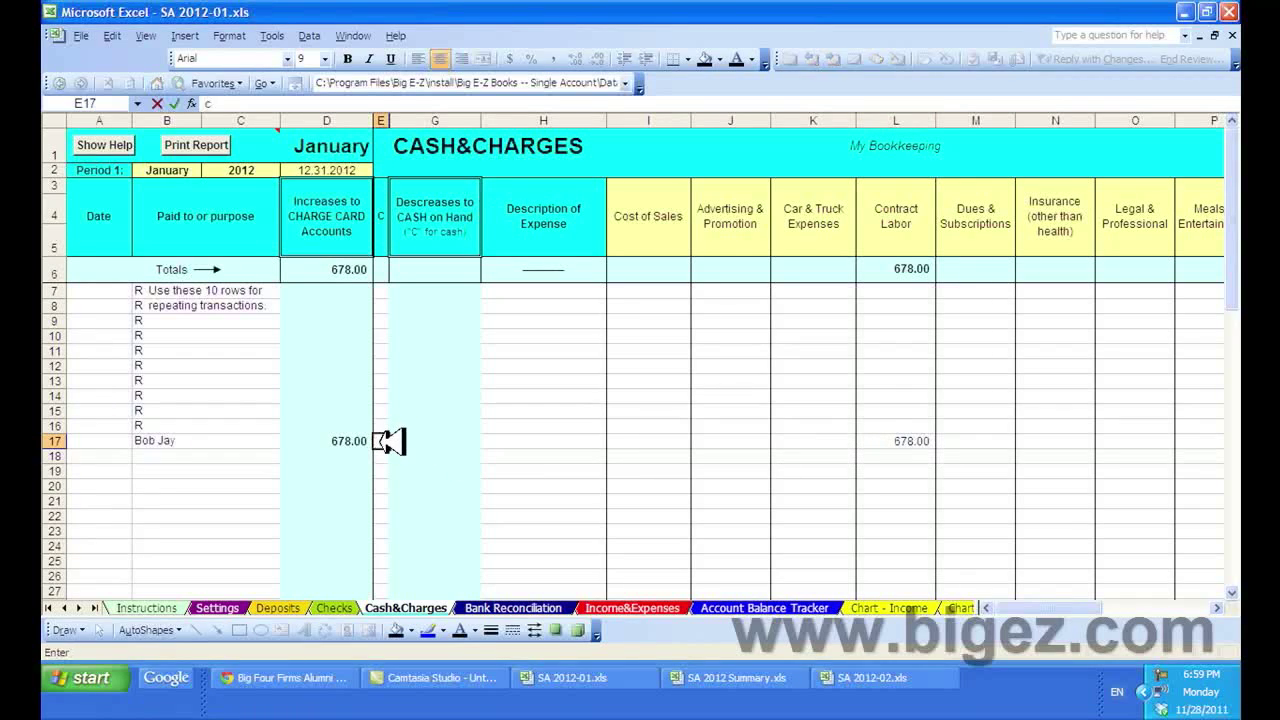
key(Return)
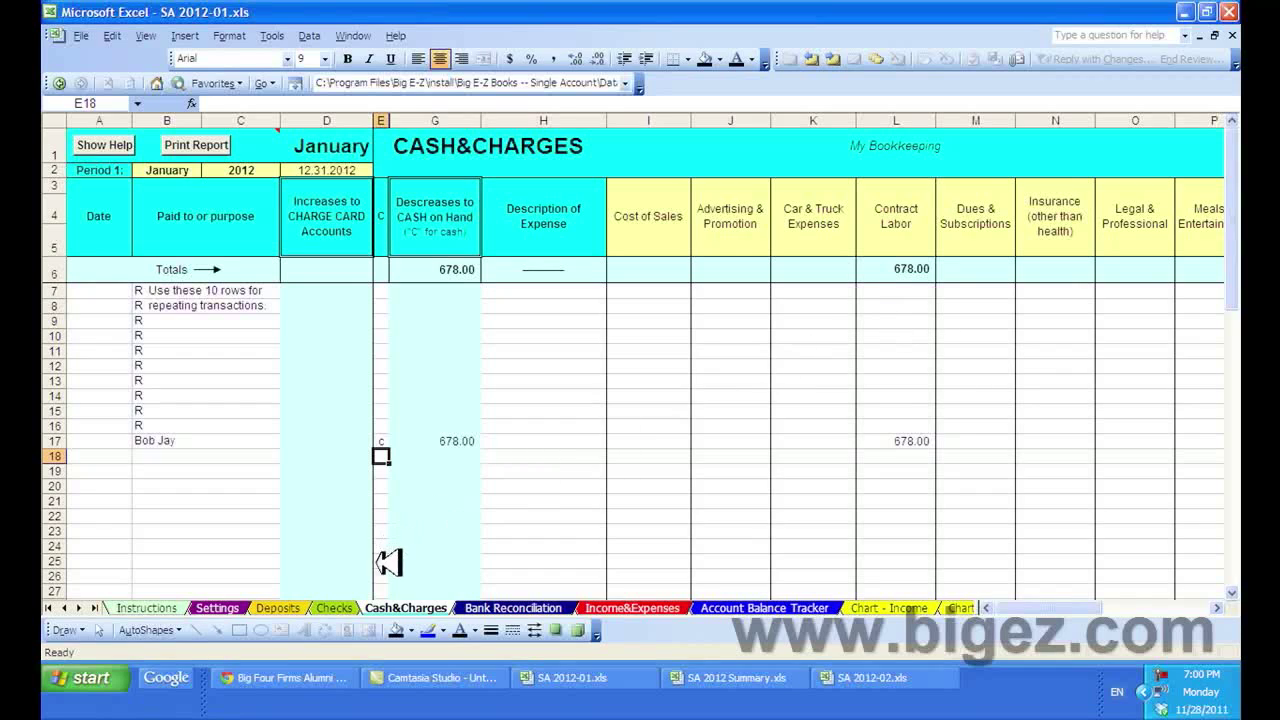
click(345, 607)
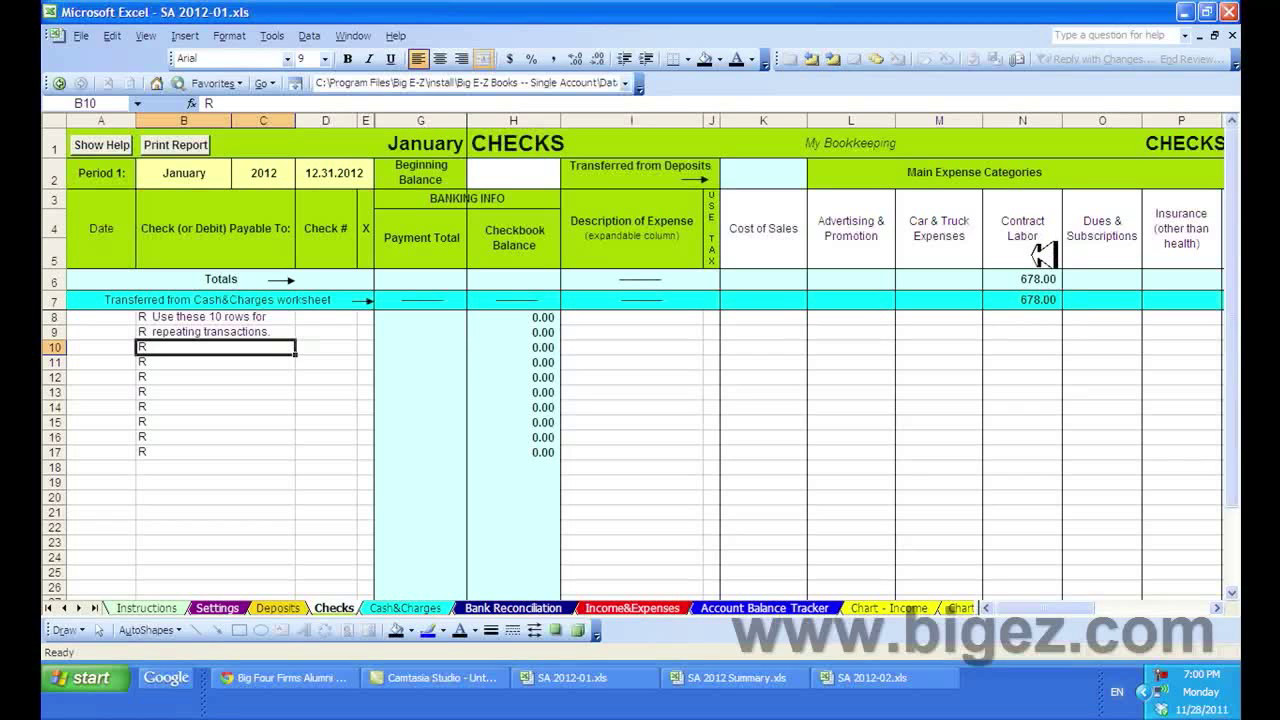
click(641, 610)
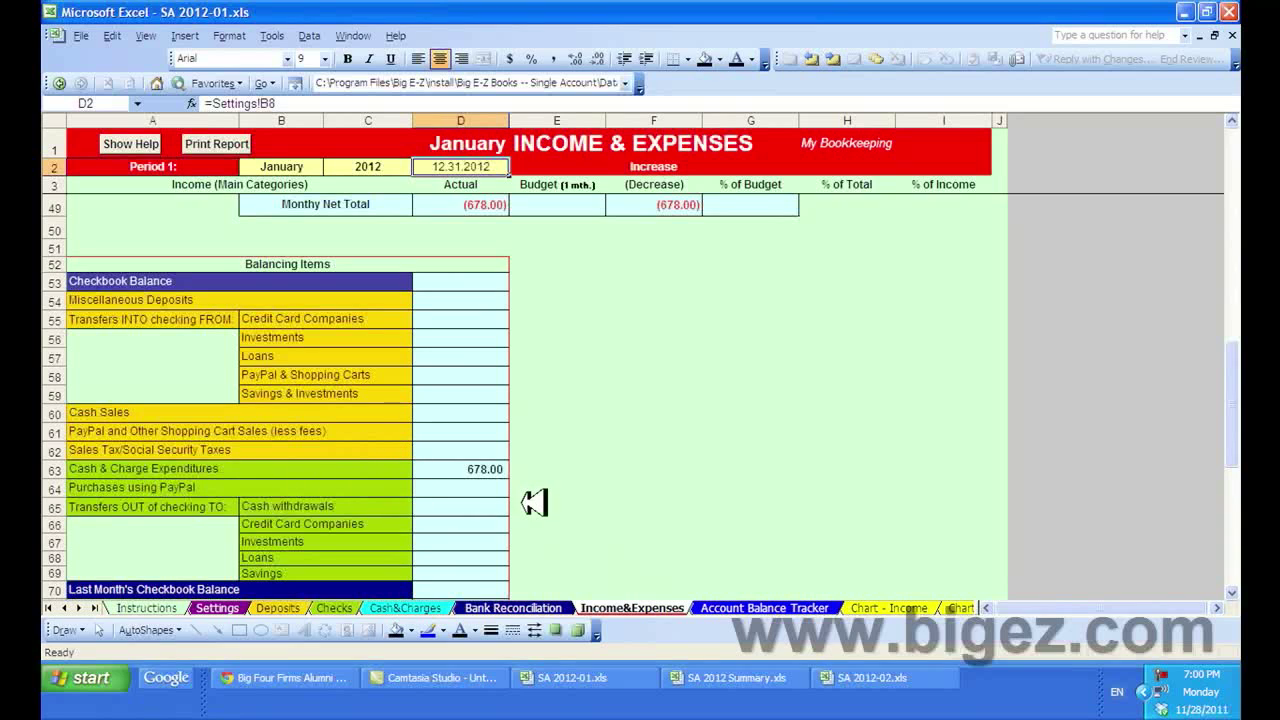
drag(1237, 390, 1240, 236)
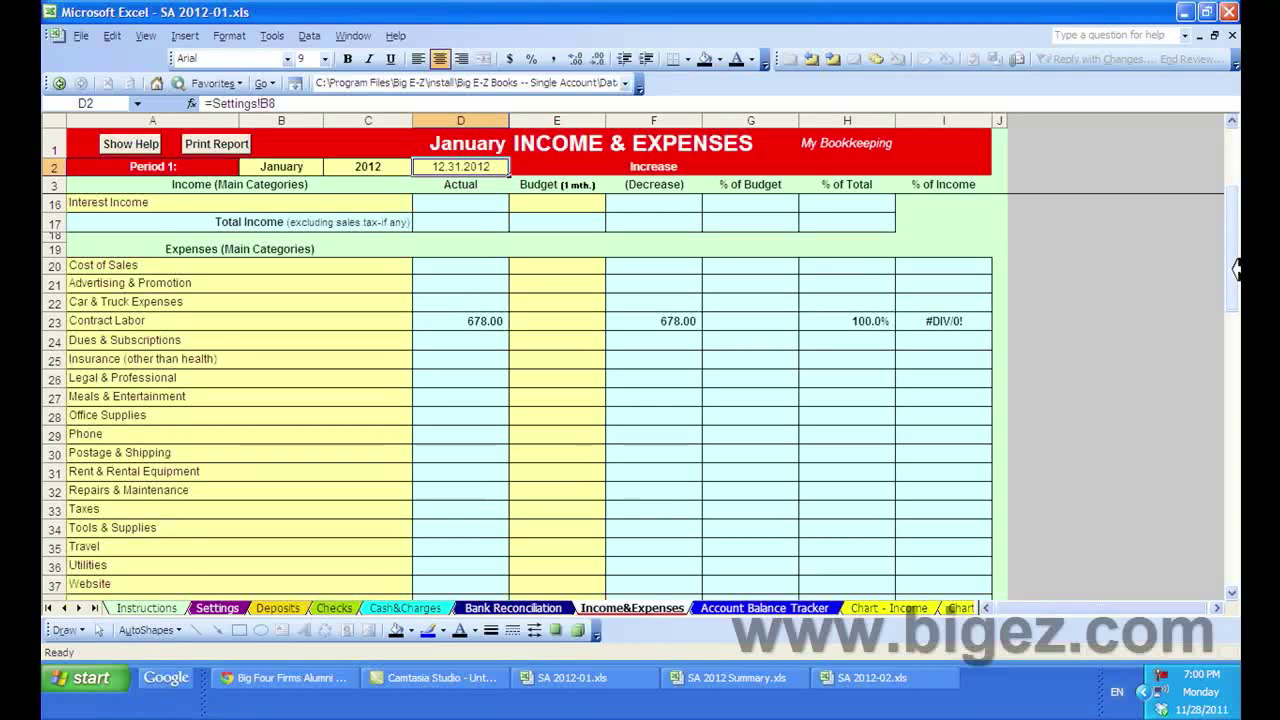
drag(1237, 270, 1238, 226)
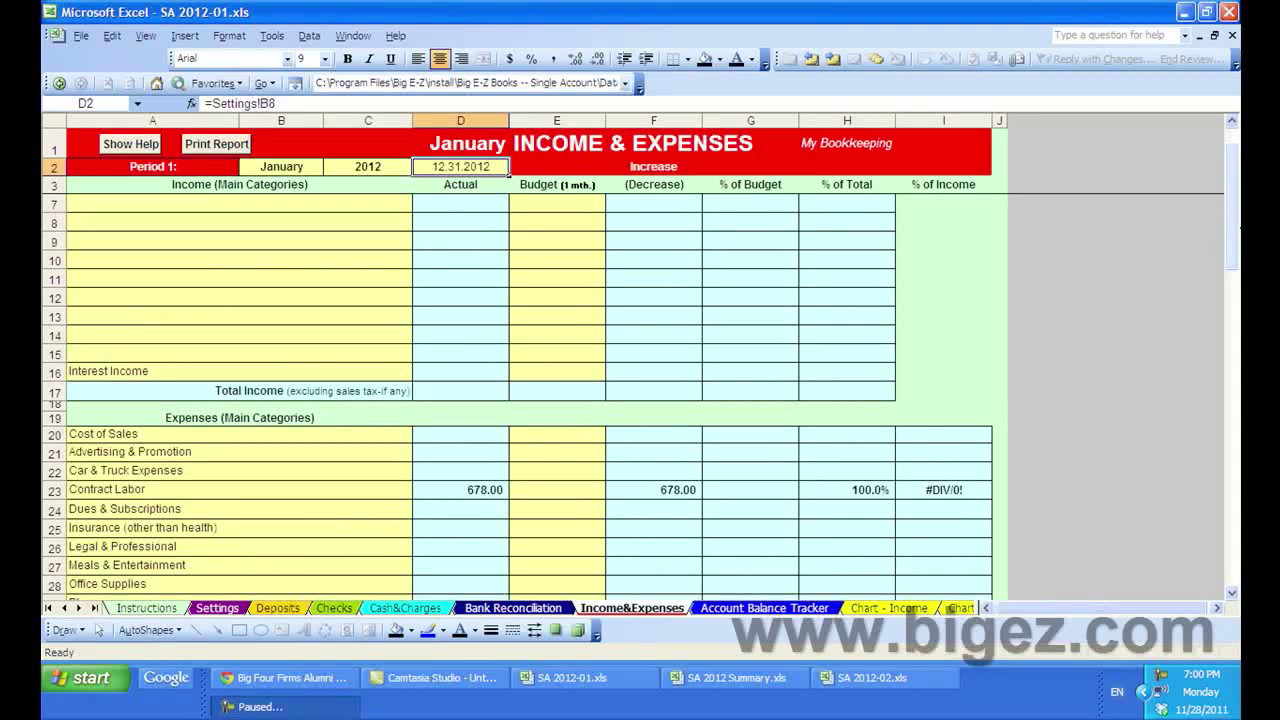
scroll(1131, 349, down, 6)
scroll(1131, 349, down, 1)
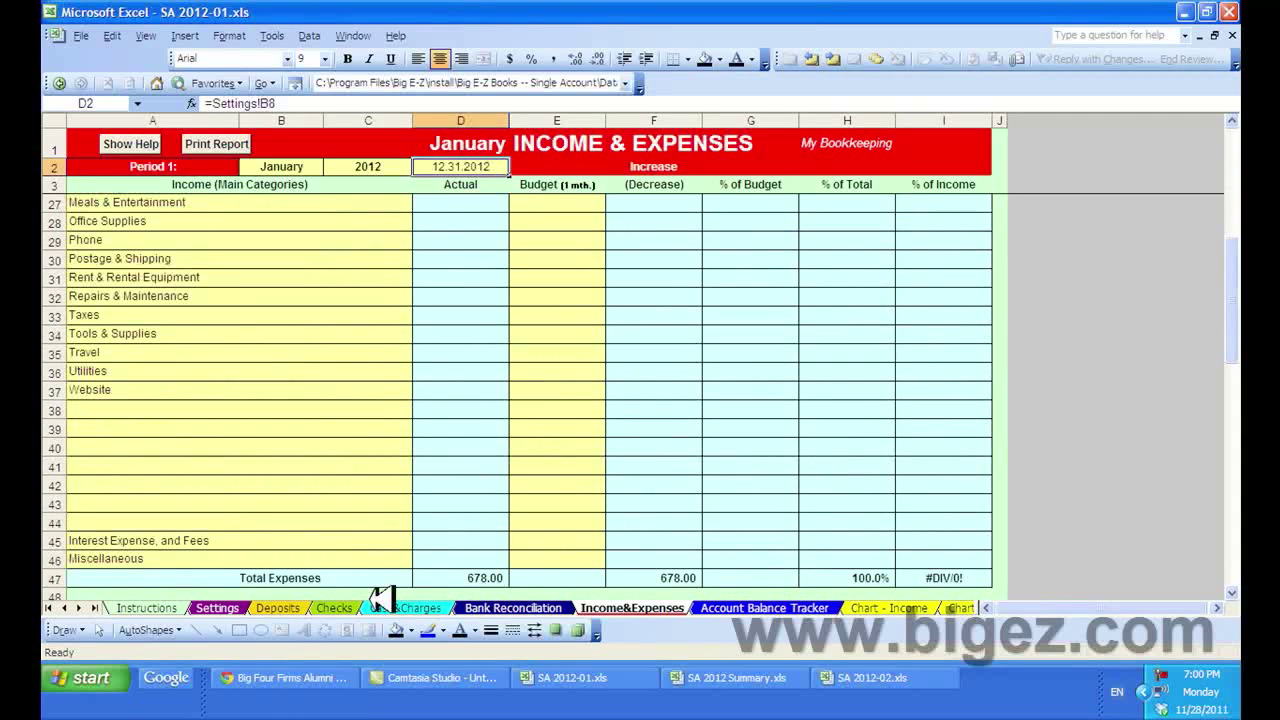
click(400, 608)
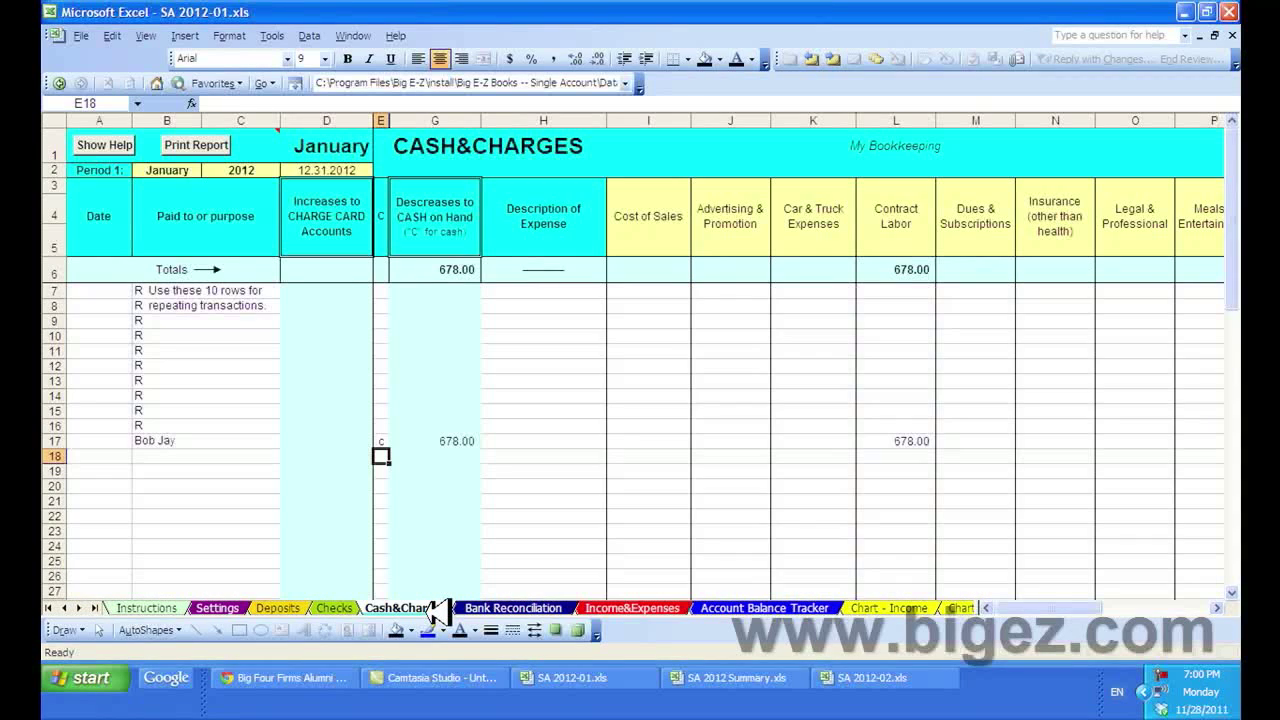
Enter a Chase charge in row 18 with 125.00 Meals & Entertainment and 65.00 Office Supplies
click(267, 455)
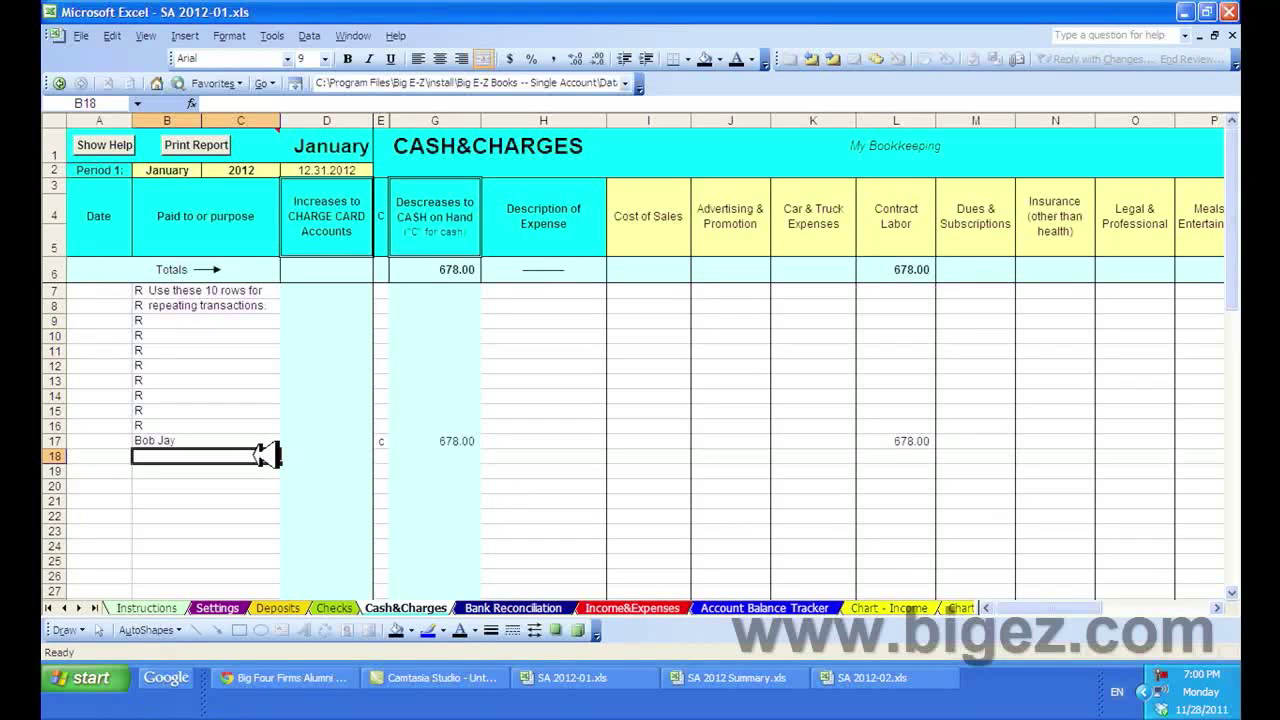
text(Chase)
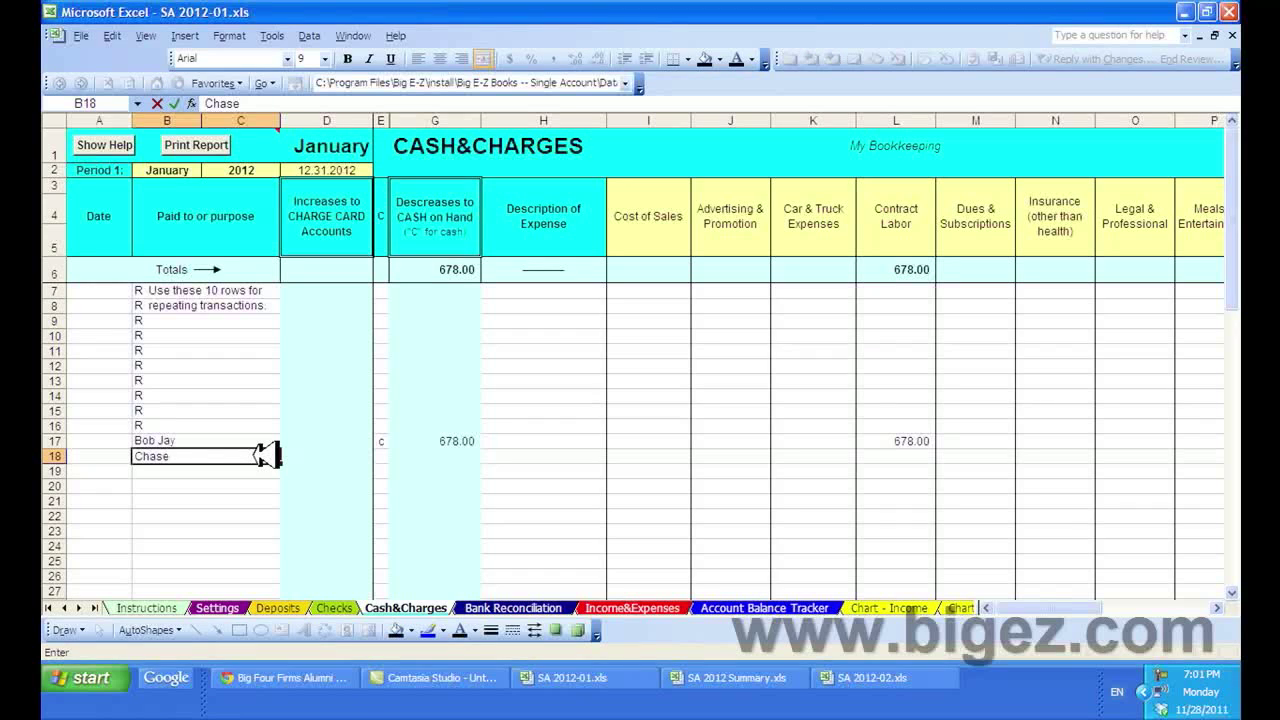
key(Tab)
key(Tab)
key(Tab)
key(Tab)
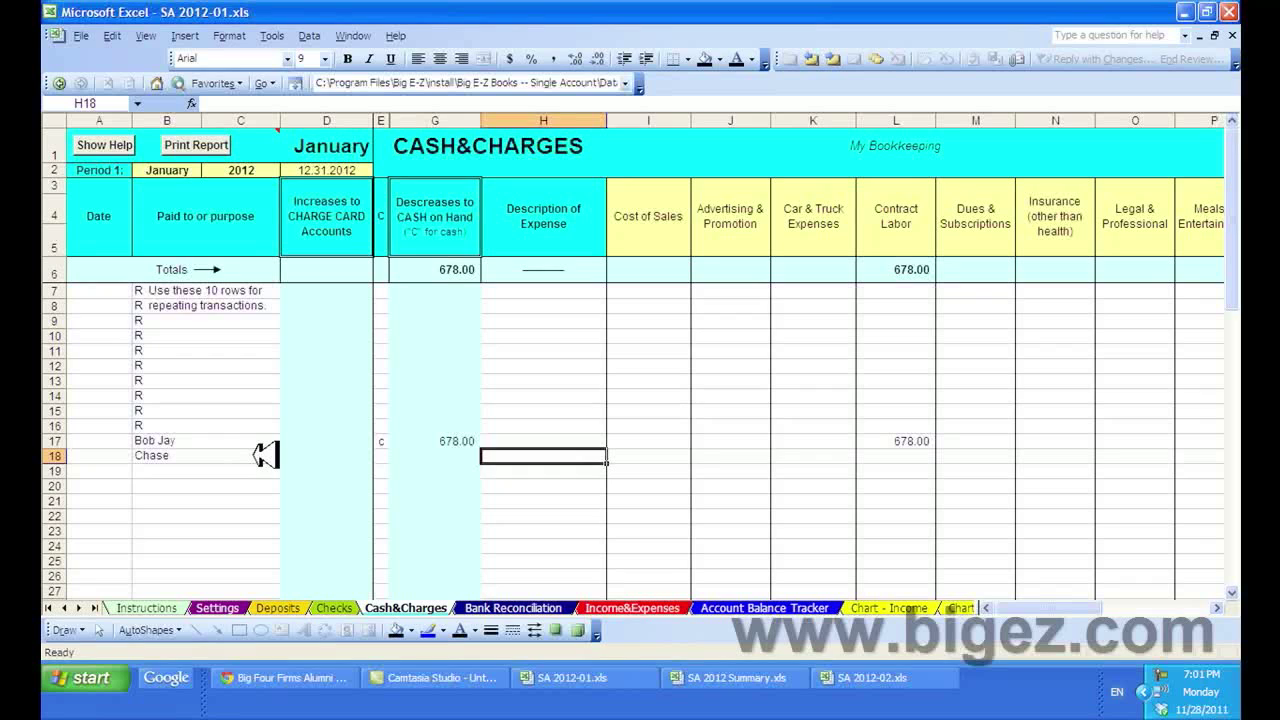
key(Tab)
key(Tab)
key(Tab)
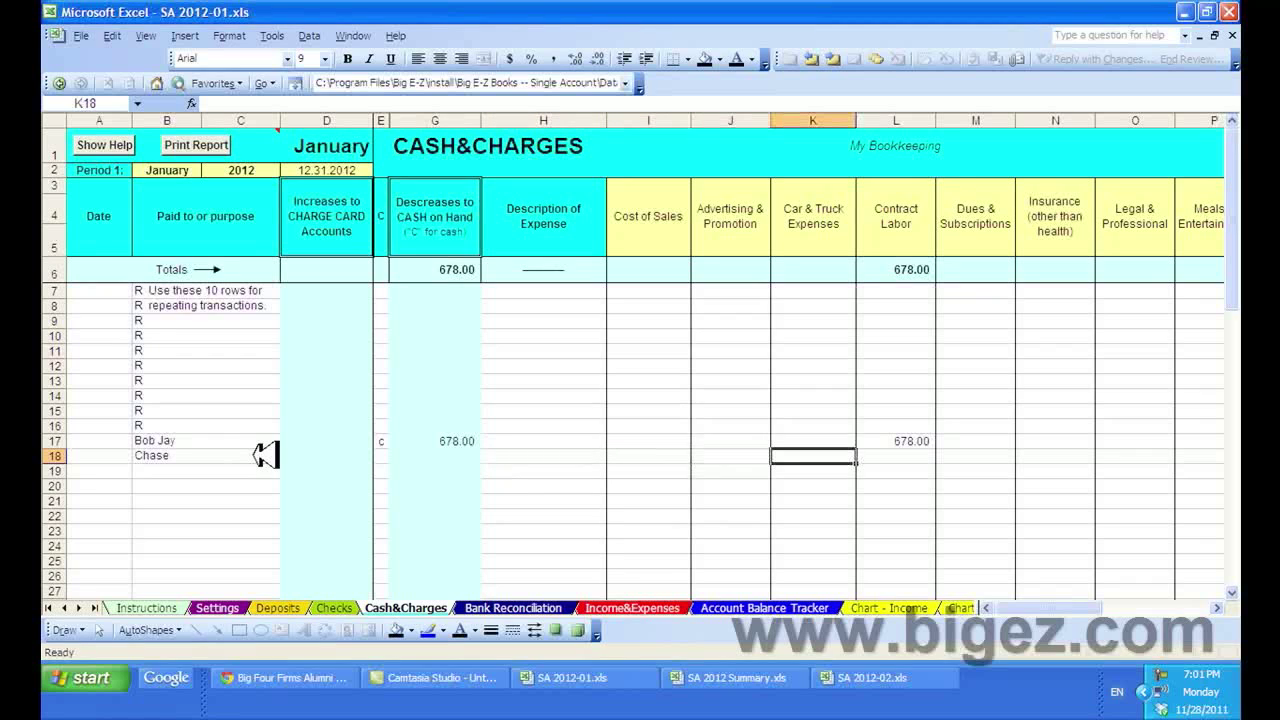
key(Tab)
key(Tab)
key(Tab)
key(Tab)
key(Tab)
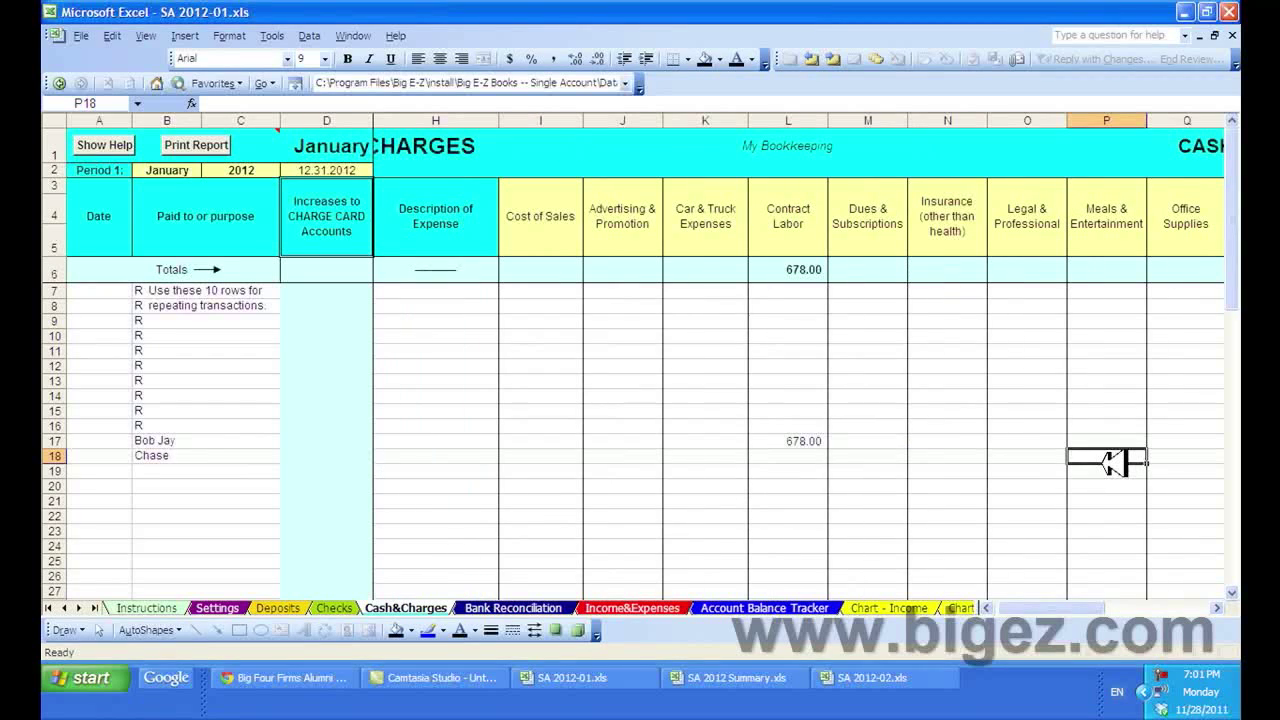
text(125)
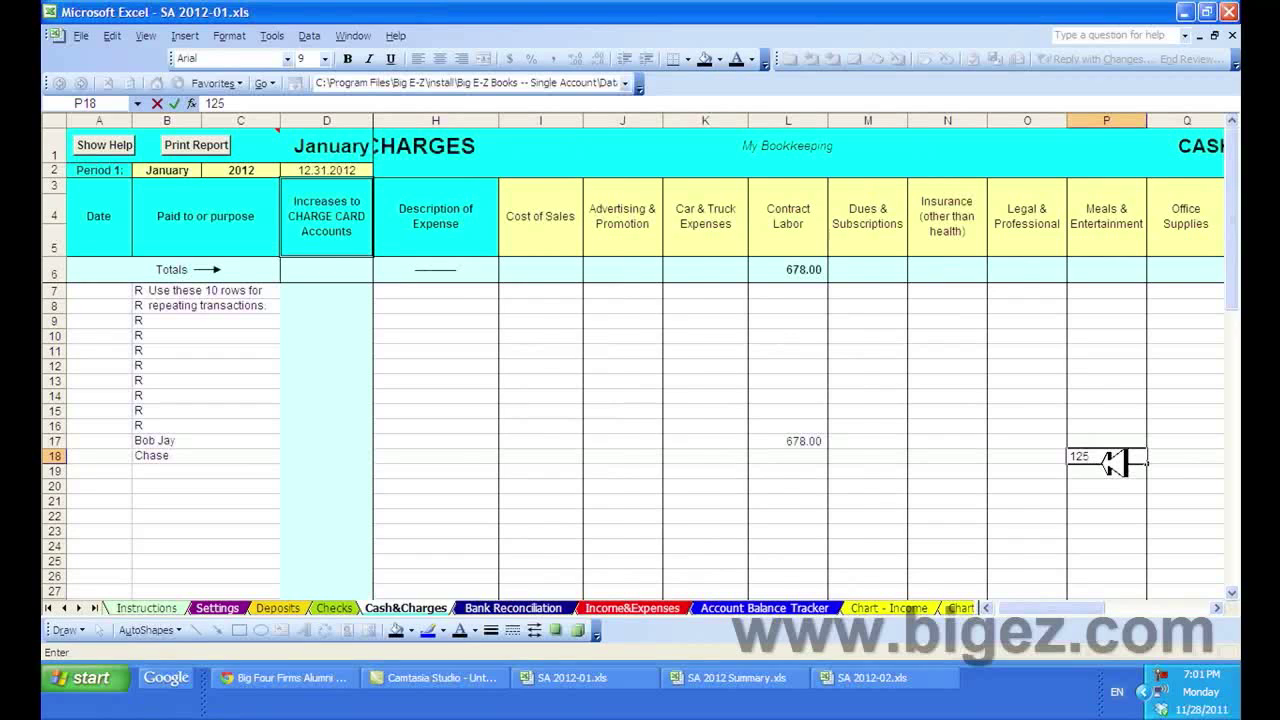
key(Tab)
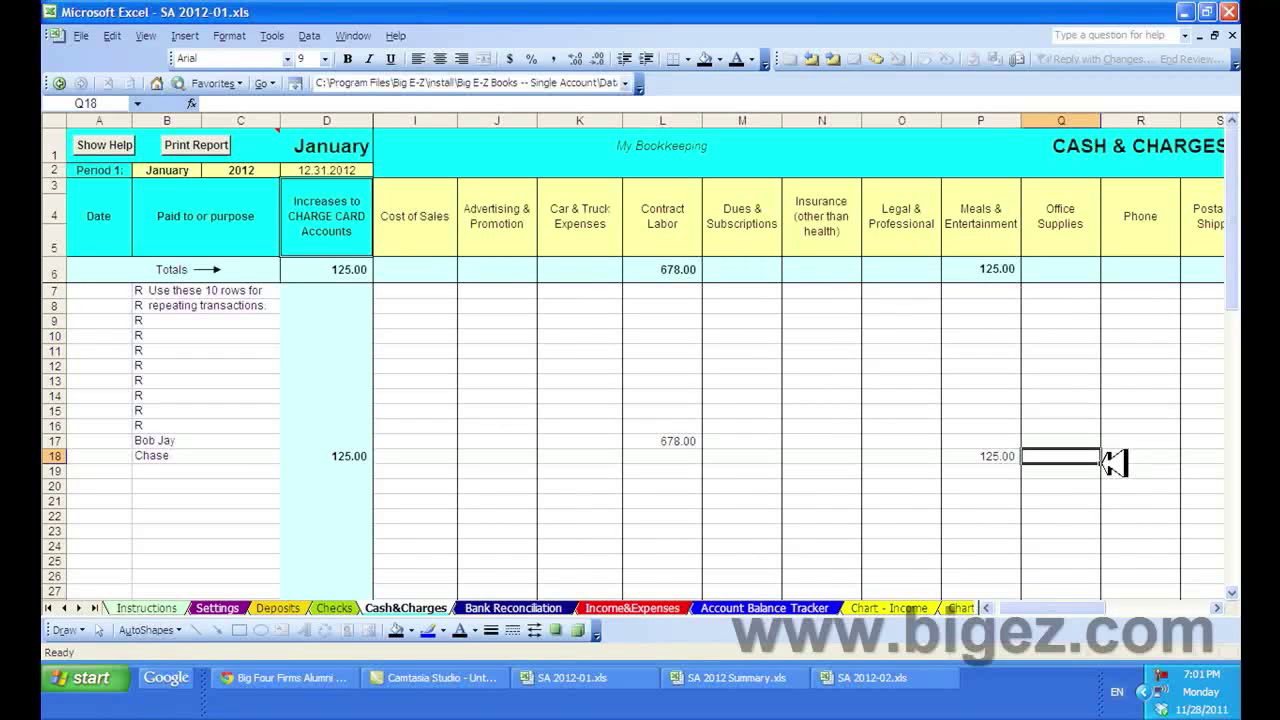
text(65)
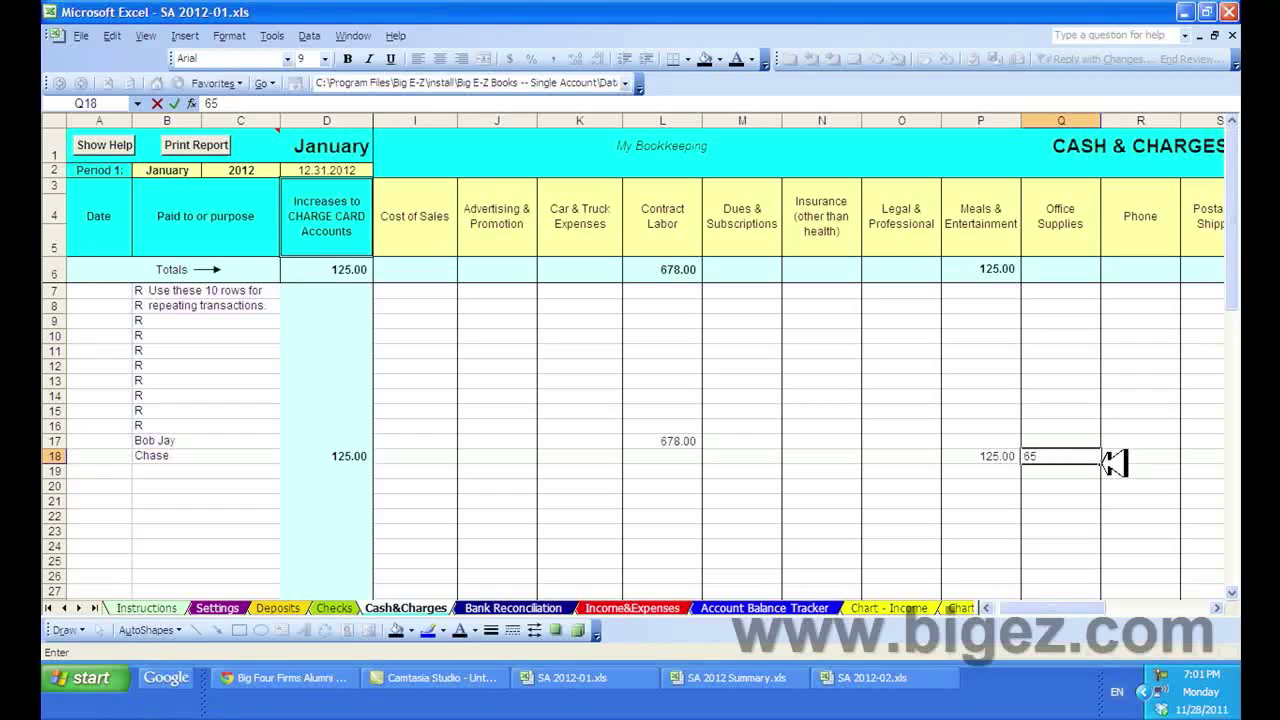
key(Return)
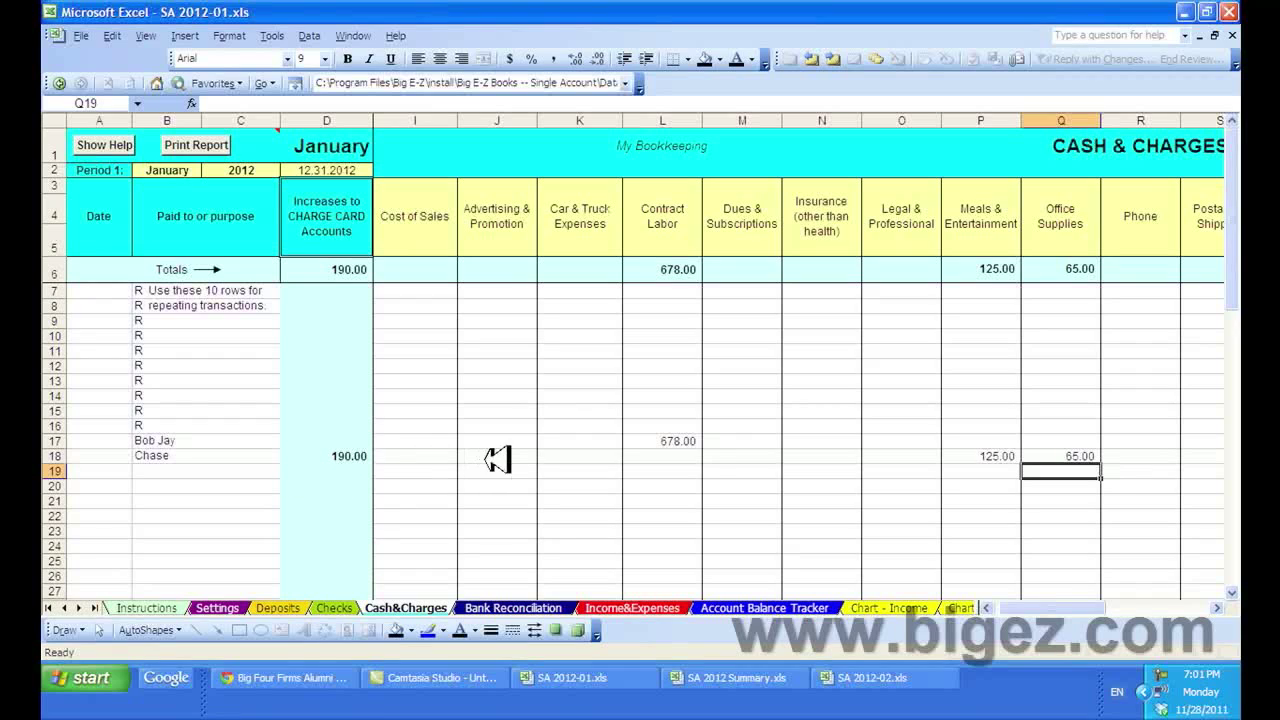
Add 21.00 Interest Expense to the Chase row, bringing its total to 211.00
click(1147, 456)
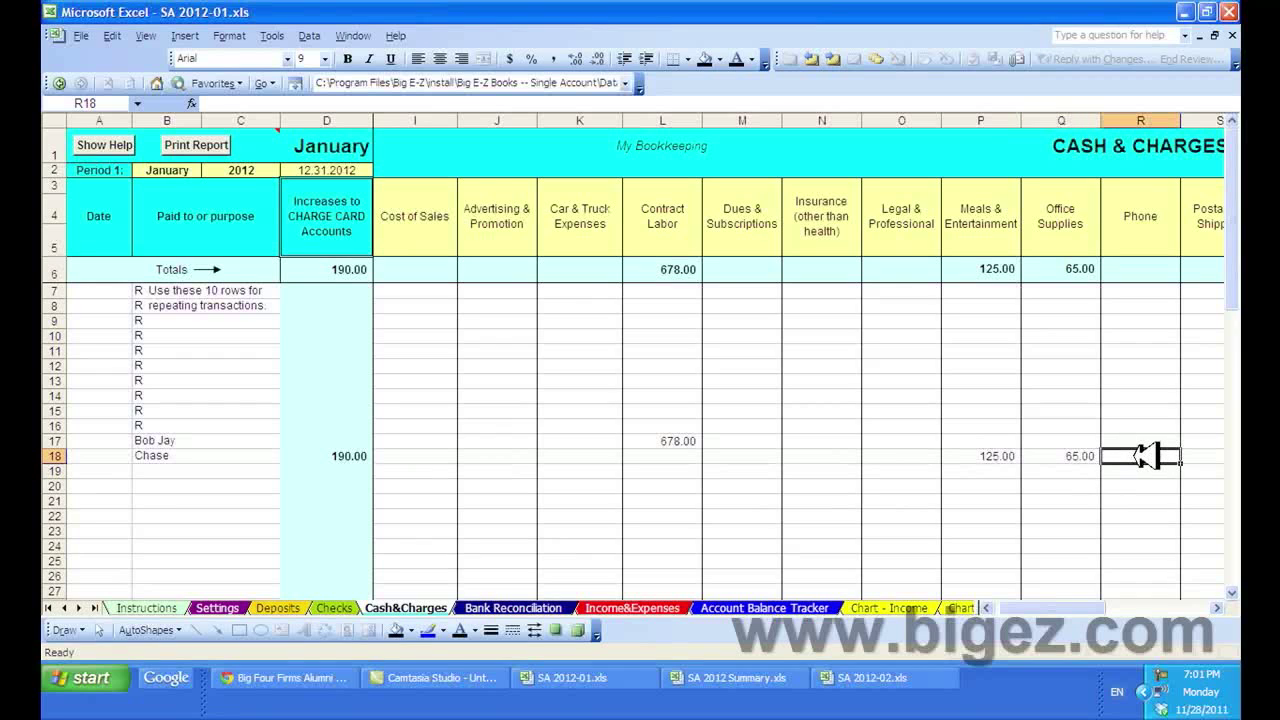
key(Right)
key(Right)
key(Right)
key(Right)
key(Right)
key(Right)
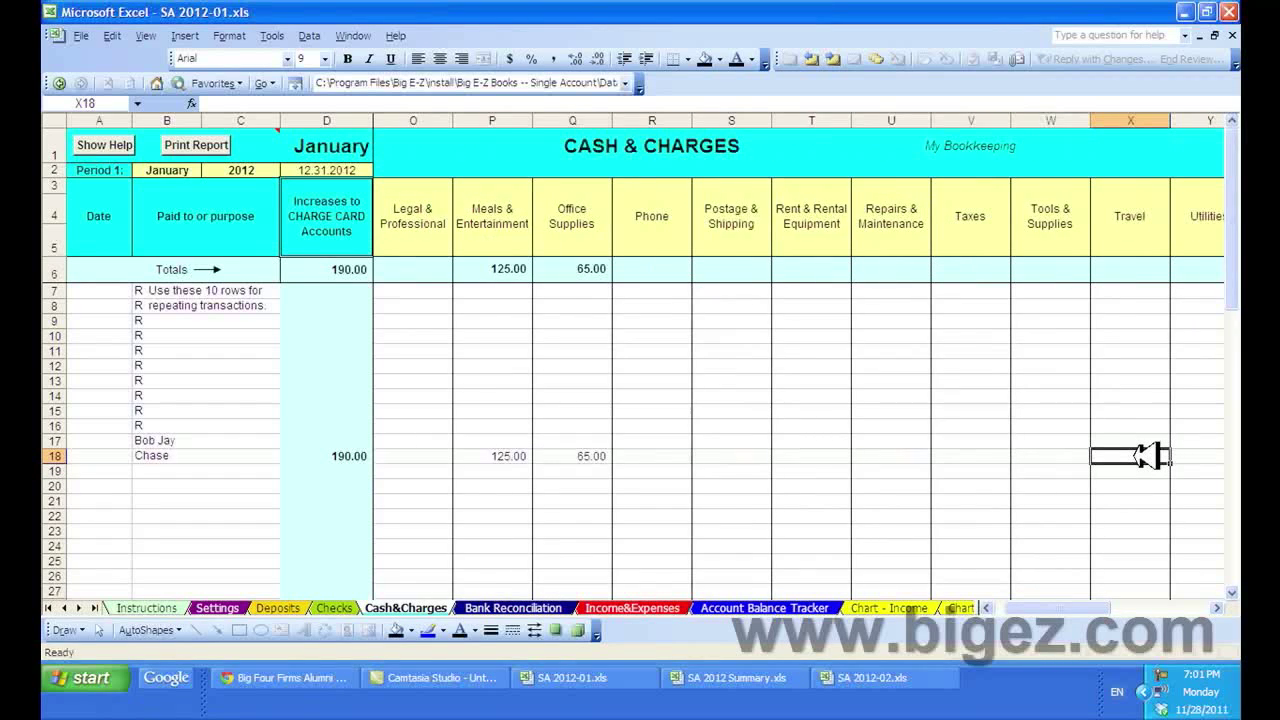
key(Right)
key(Right)
key(Right)
key(Right)
key(Right)
key(Right)
key(Right)
key(Right)
key(Right)
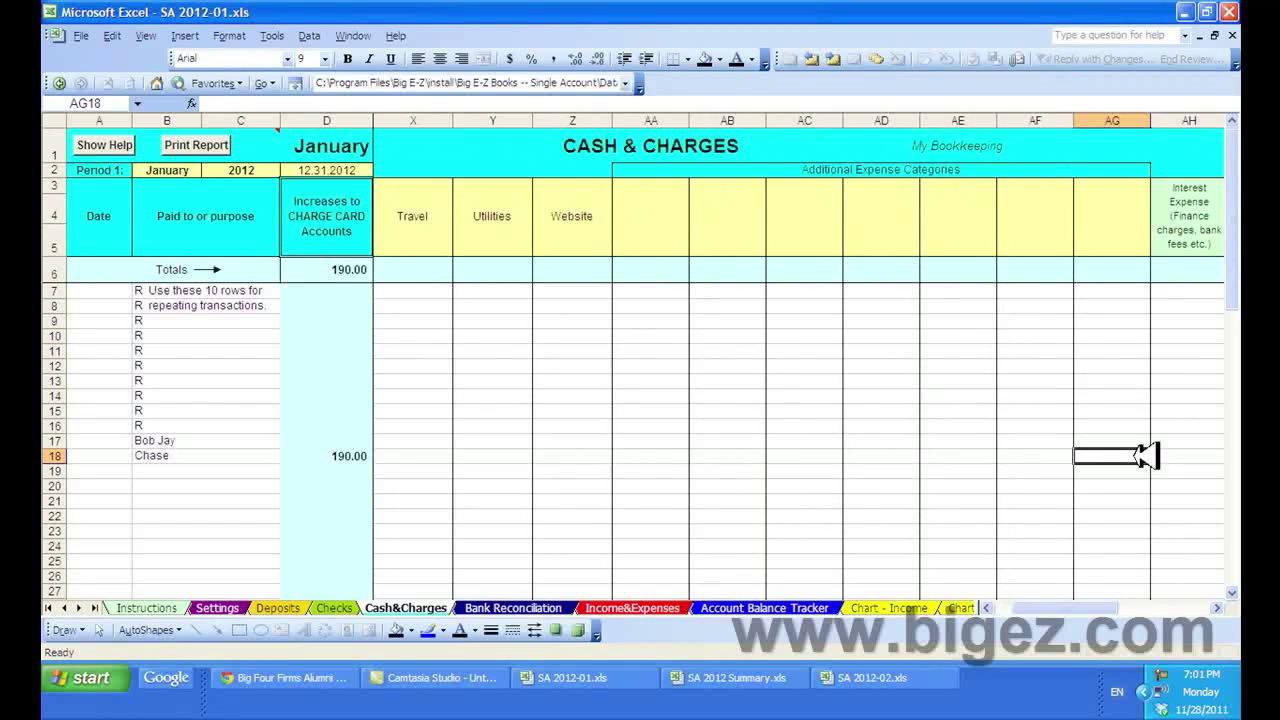
key(Right)
key(Right)
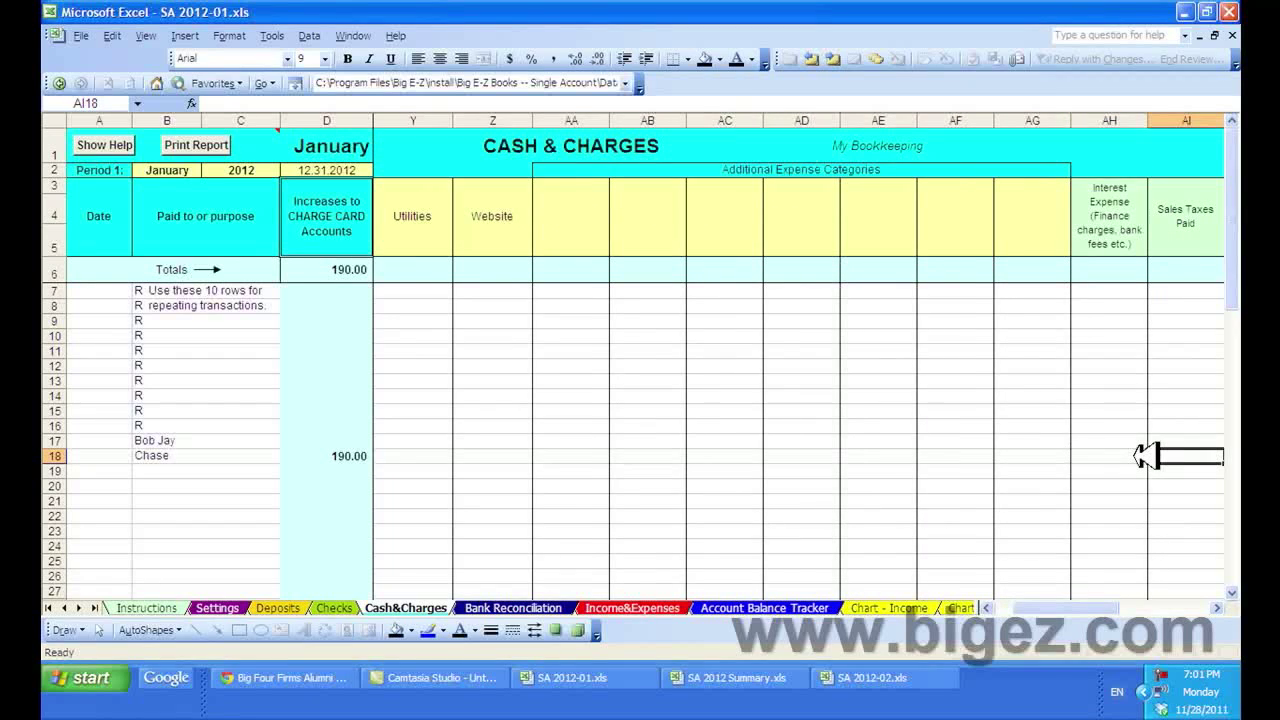
key(Left)
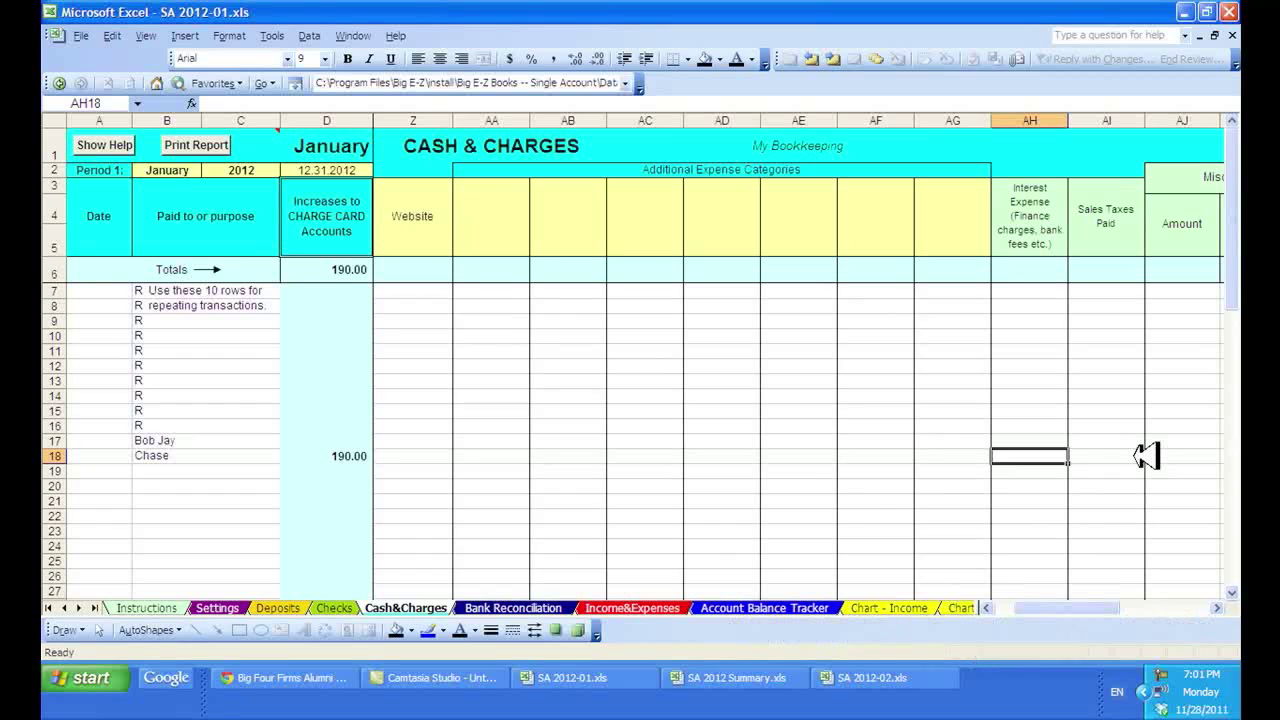
text(21)
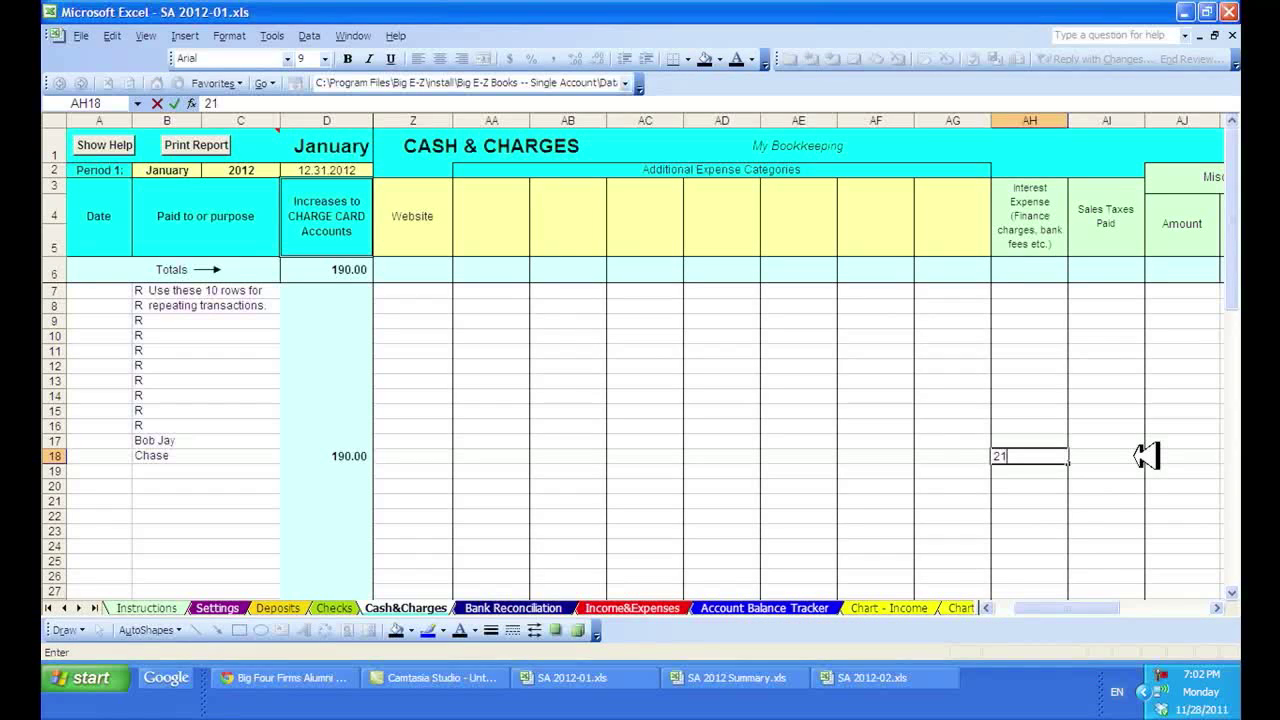
key(Return)
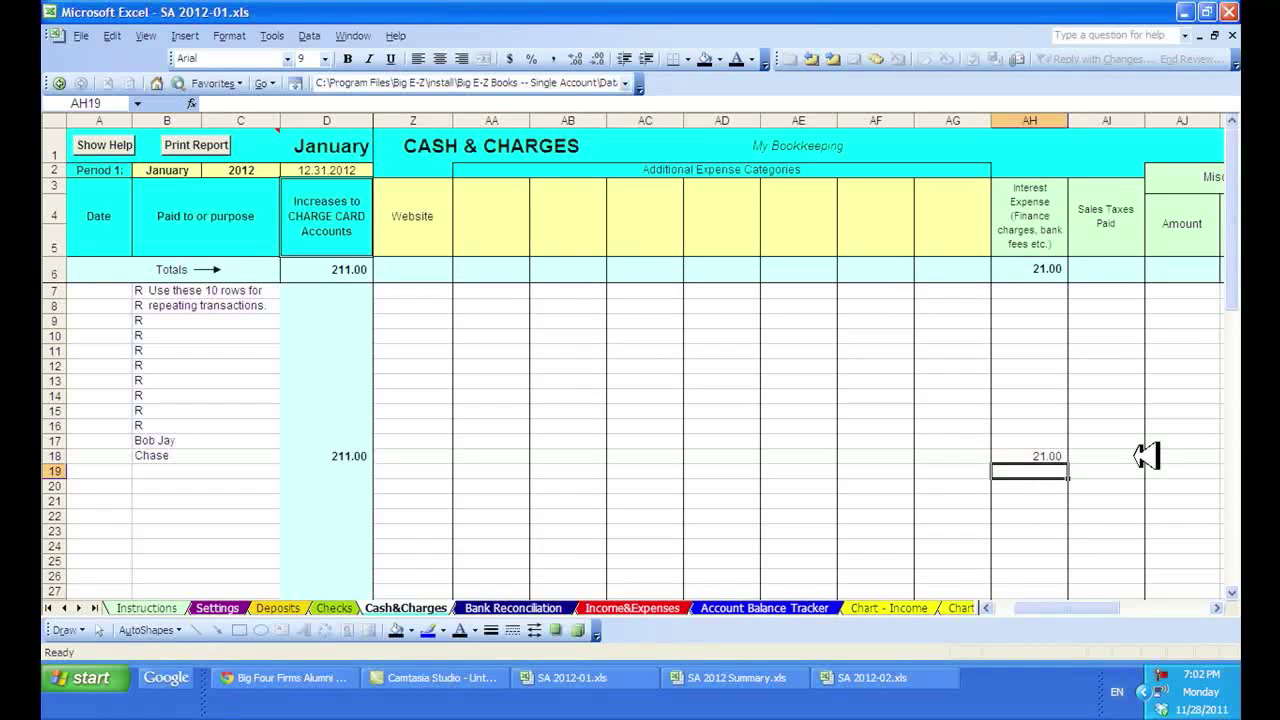
Review the Income & Expenses totals, then view the 211.00 credit-card balance on the Account Balance Tracker
click(668, 608)
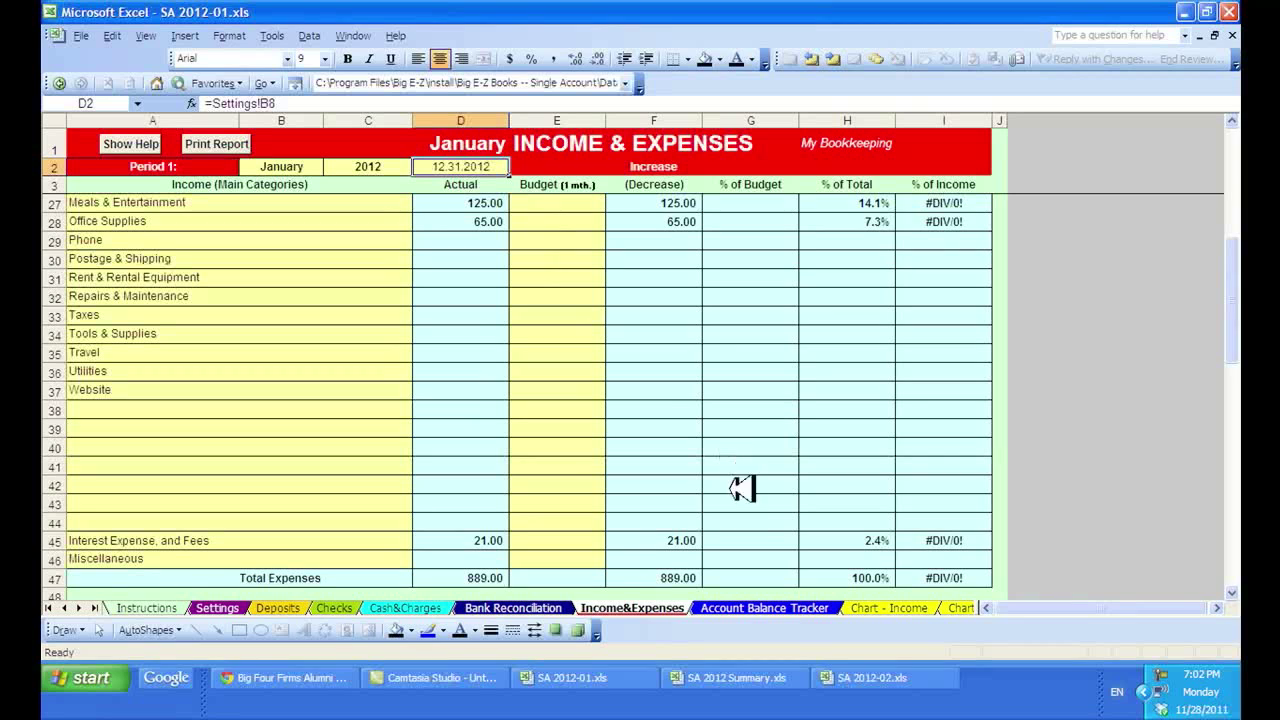
click(780, 607)
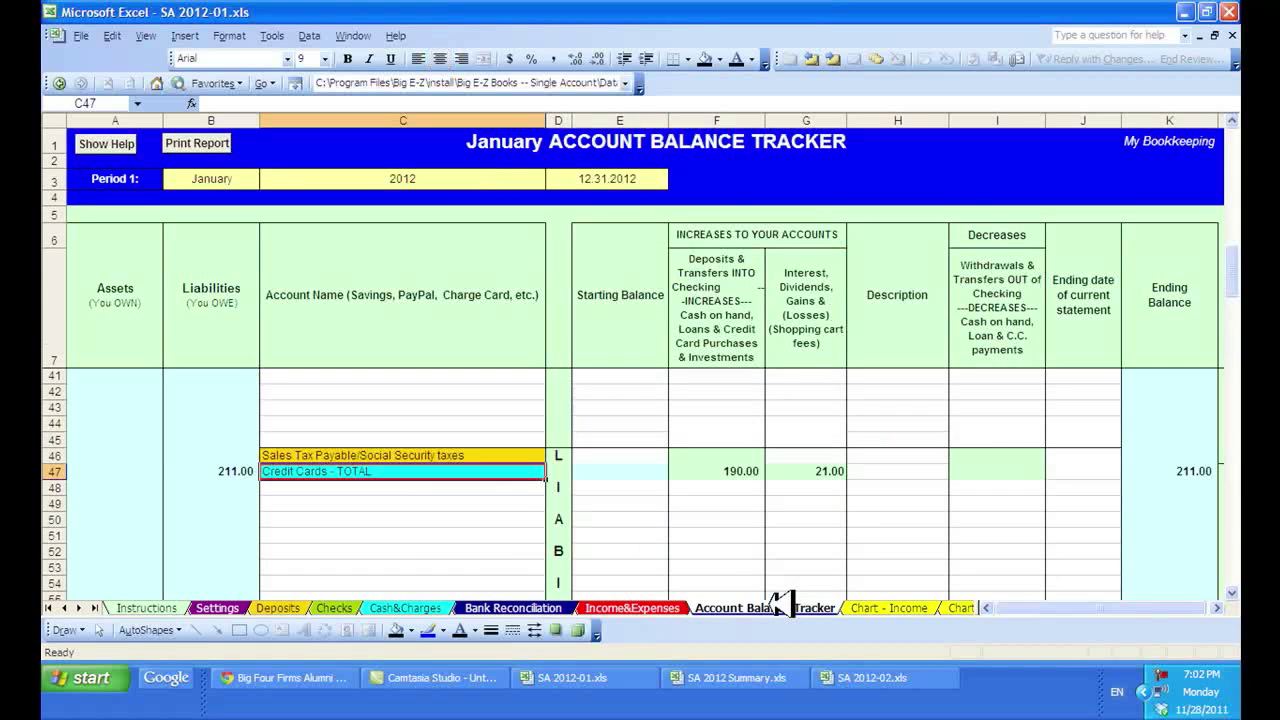
On the Checks sheet, enter Chase as payee with check number 765 in row 18
click(340, 607)
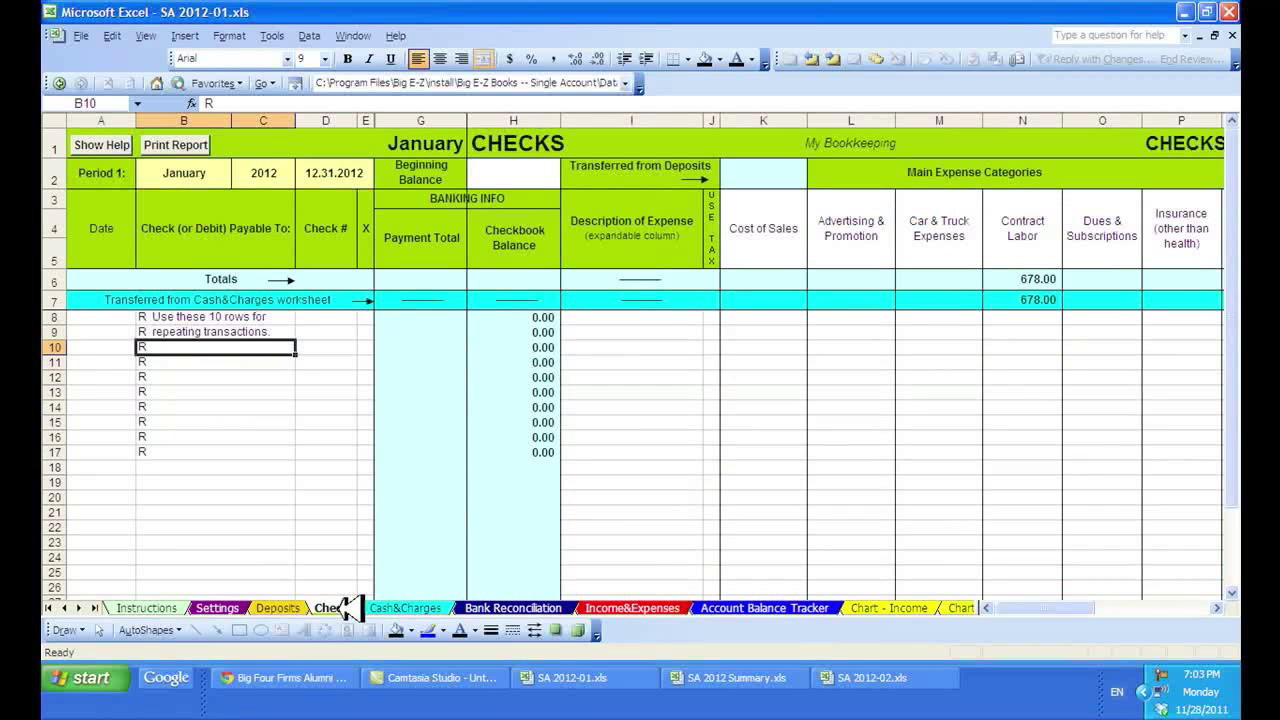
click(237, 473)
text(Chase)
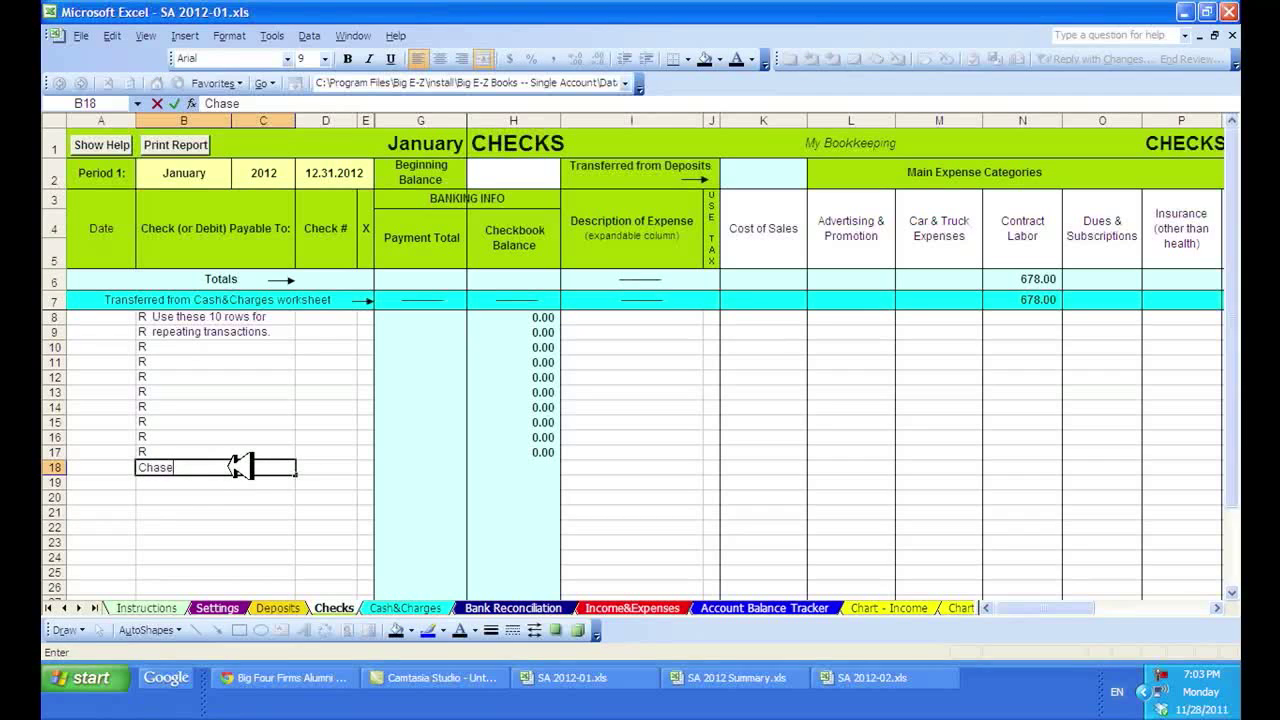
key(Tab)
text(76)
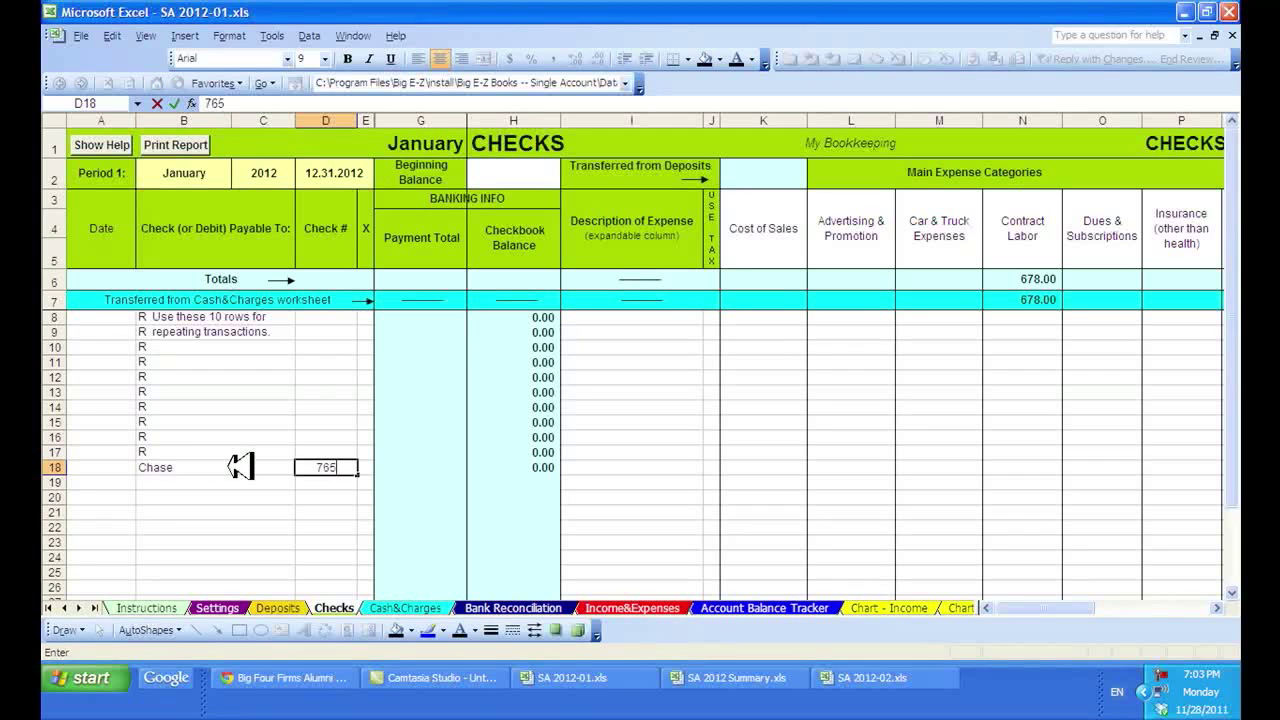
text(5)
key(Tab)
Record 100.00 under Charge Card Companies for check 765, then return to Cash&Charges
key(Tab)
key(Tab)
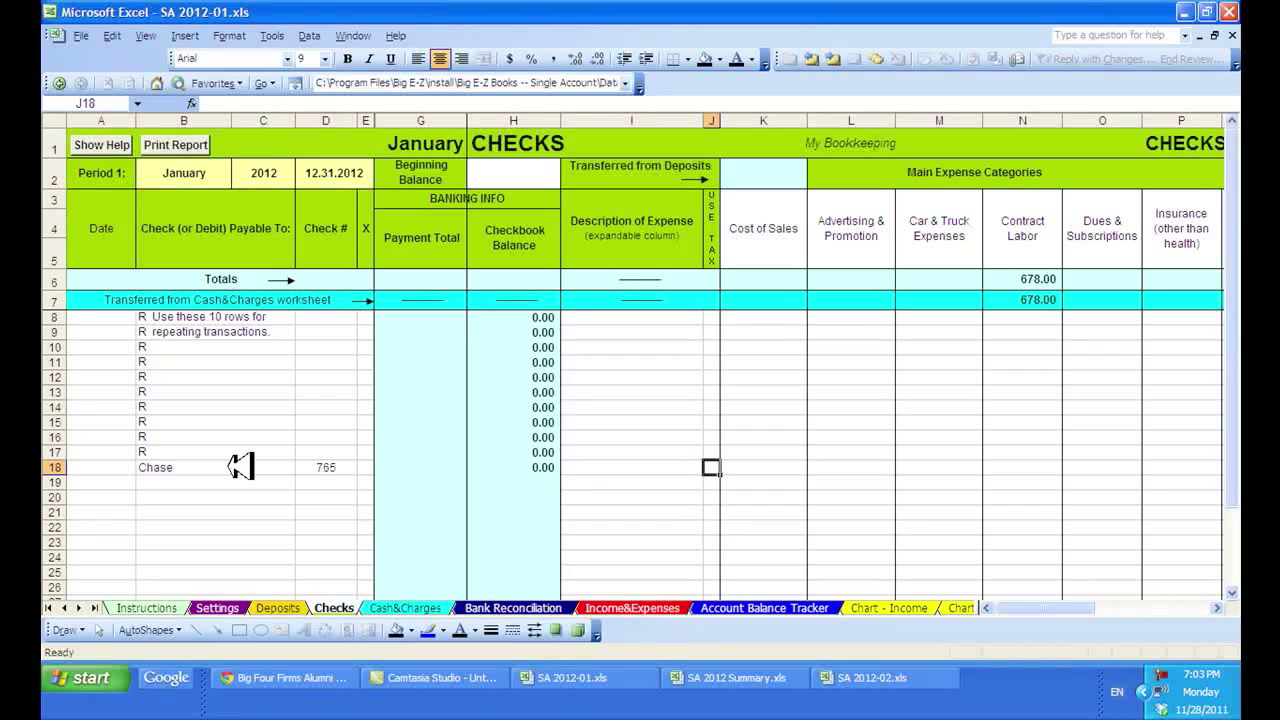
key(Tab)
key(Tab)
key(Tab)
key(Tab)
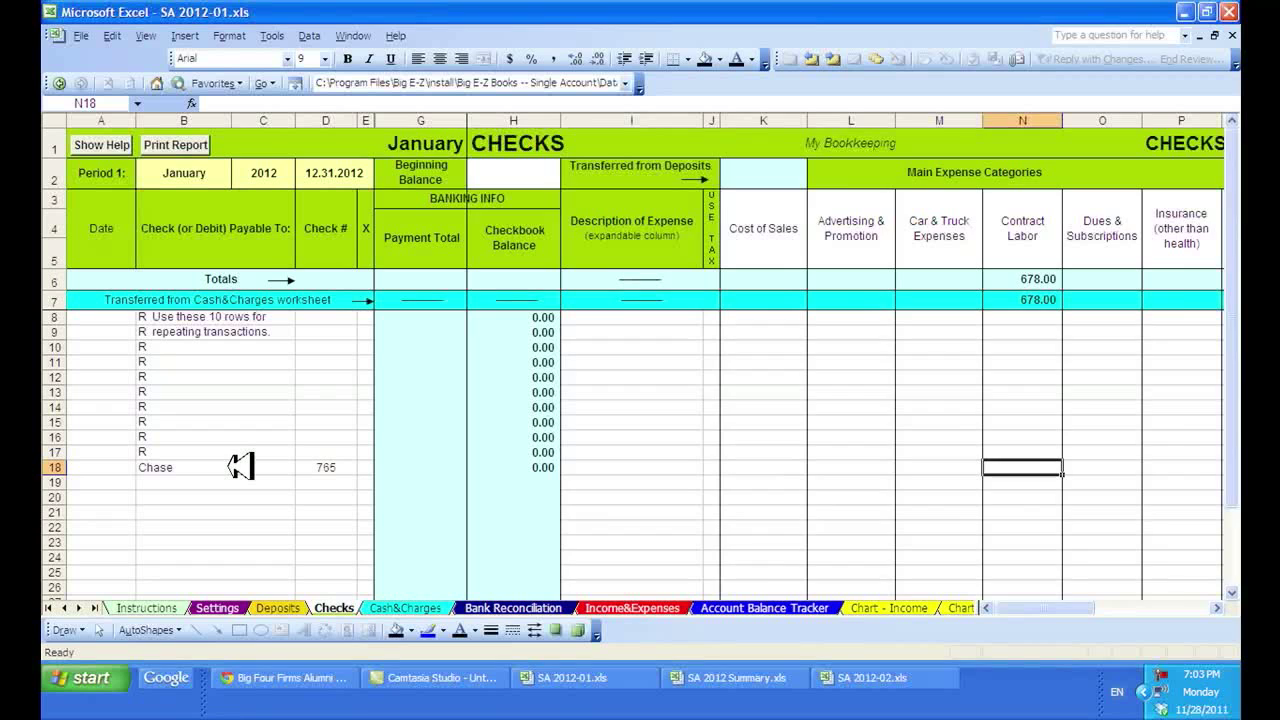
key(Tab)
key(Tab)
key(Tab)
key(Tab)
key(Tab)
key(Tab)
key(Tab)
key(Tab)
key(Tab)
key(Tab)
key(Tab)
key(Tab)
key(Tab)
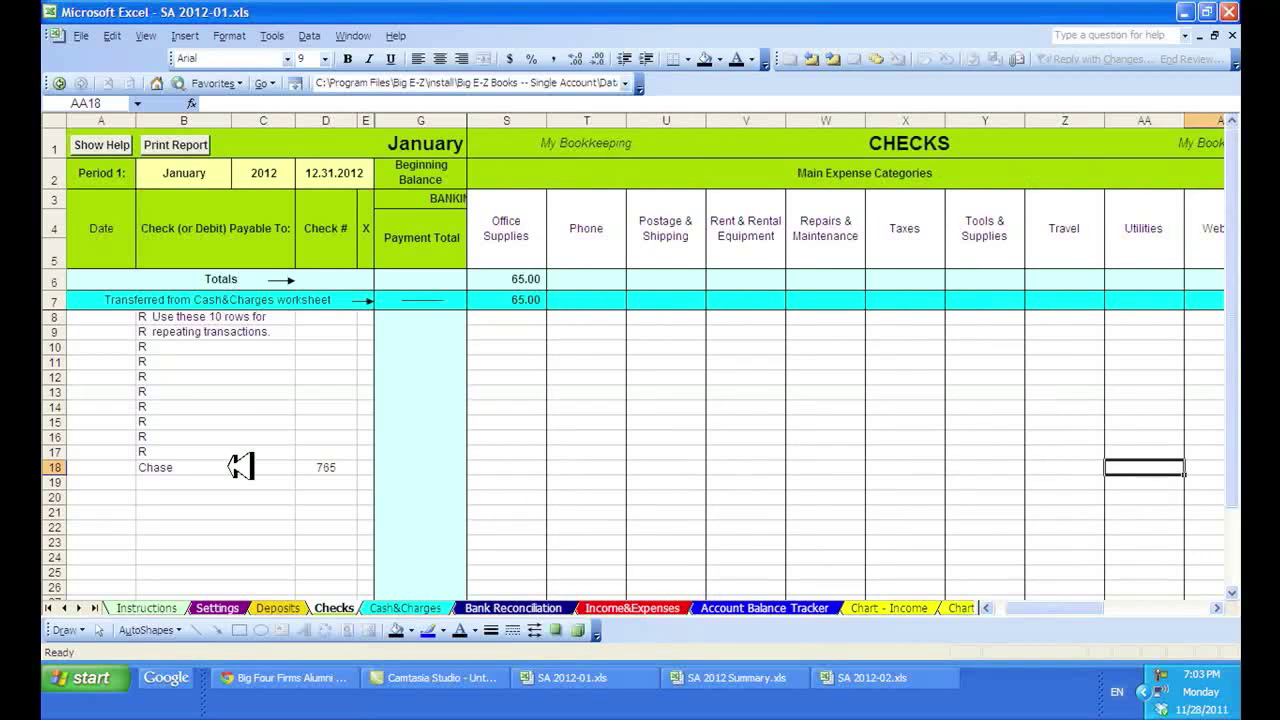
key(Tab)
key(Tab)
key(Tab)
key(Tab)
key(Tab)
key(Tab)
key(Tab)
key(Tab)
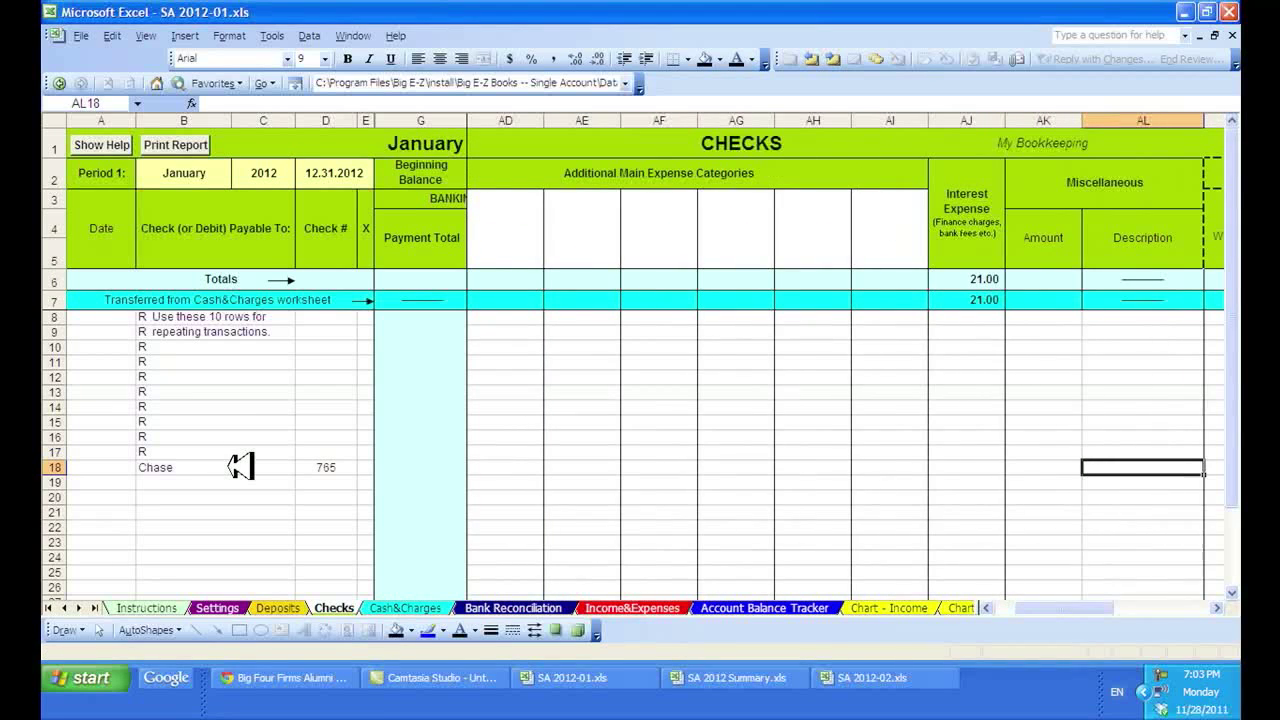
key(Right)
key(Right)
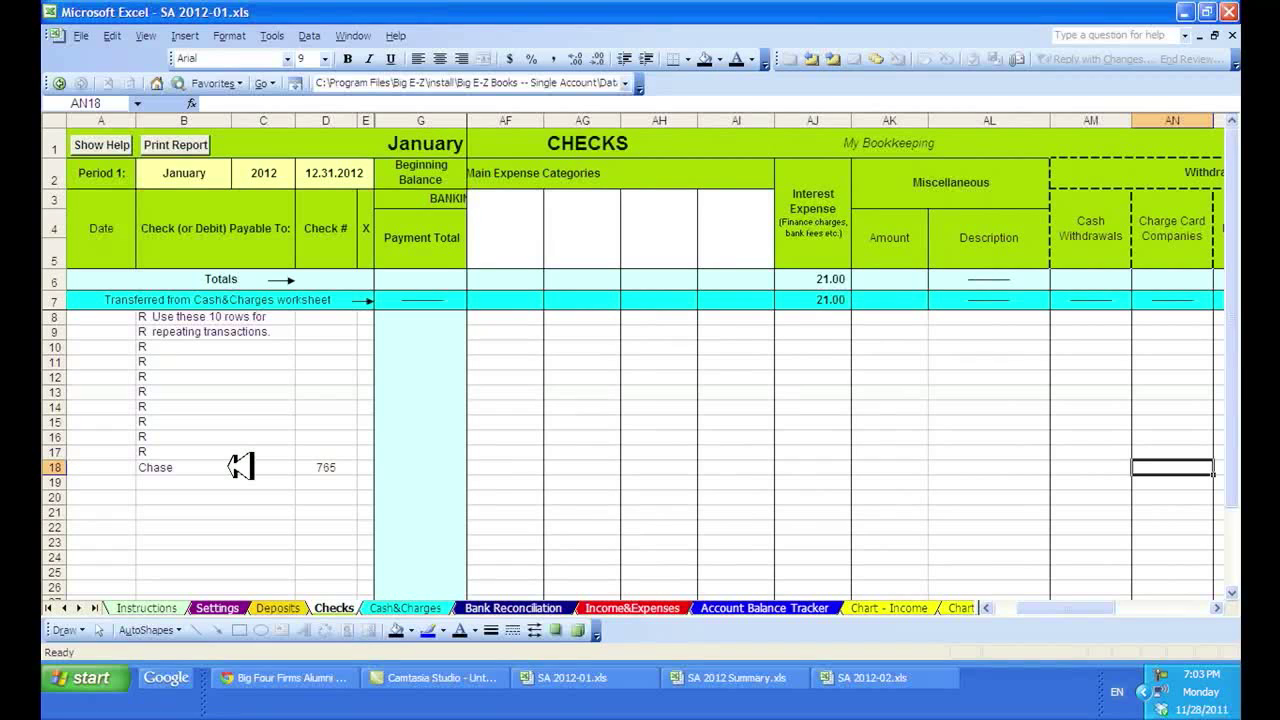
key(Right)
key(Right)
key(Right)
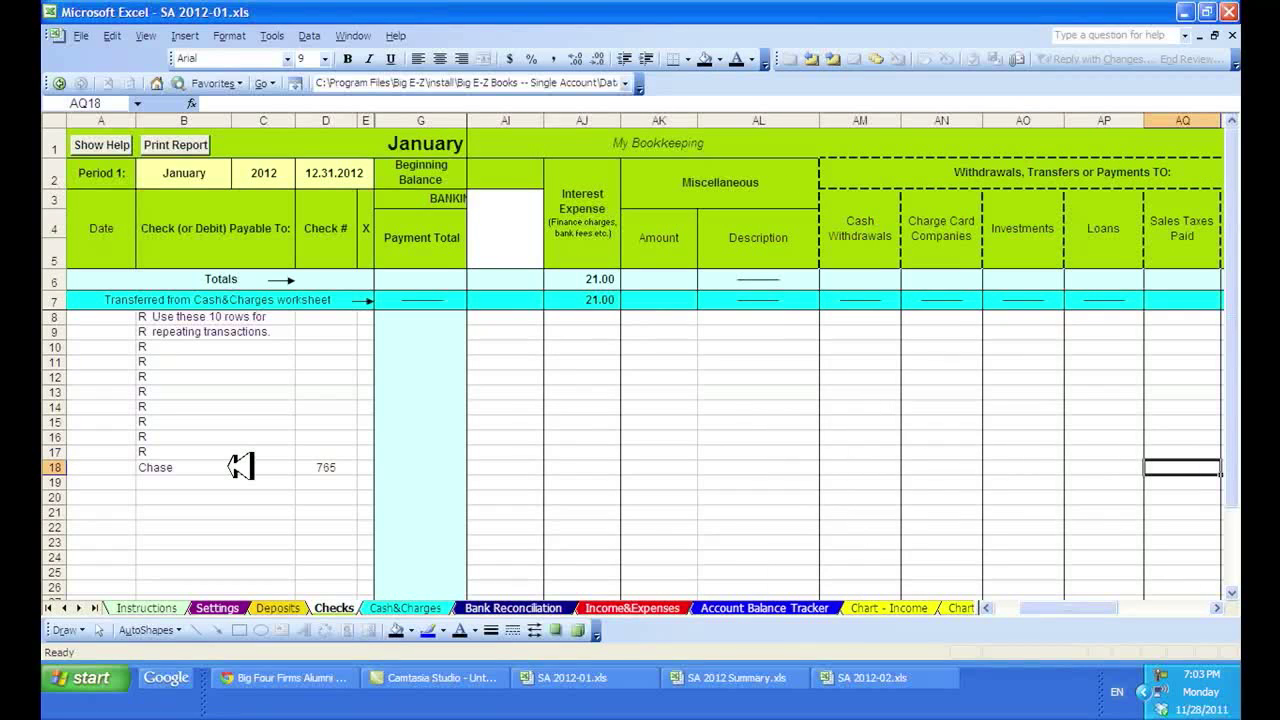
key(Left)
key(Left)
key(Left)
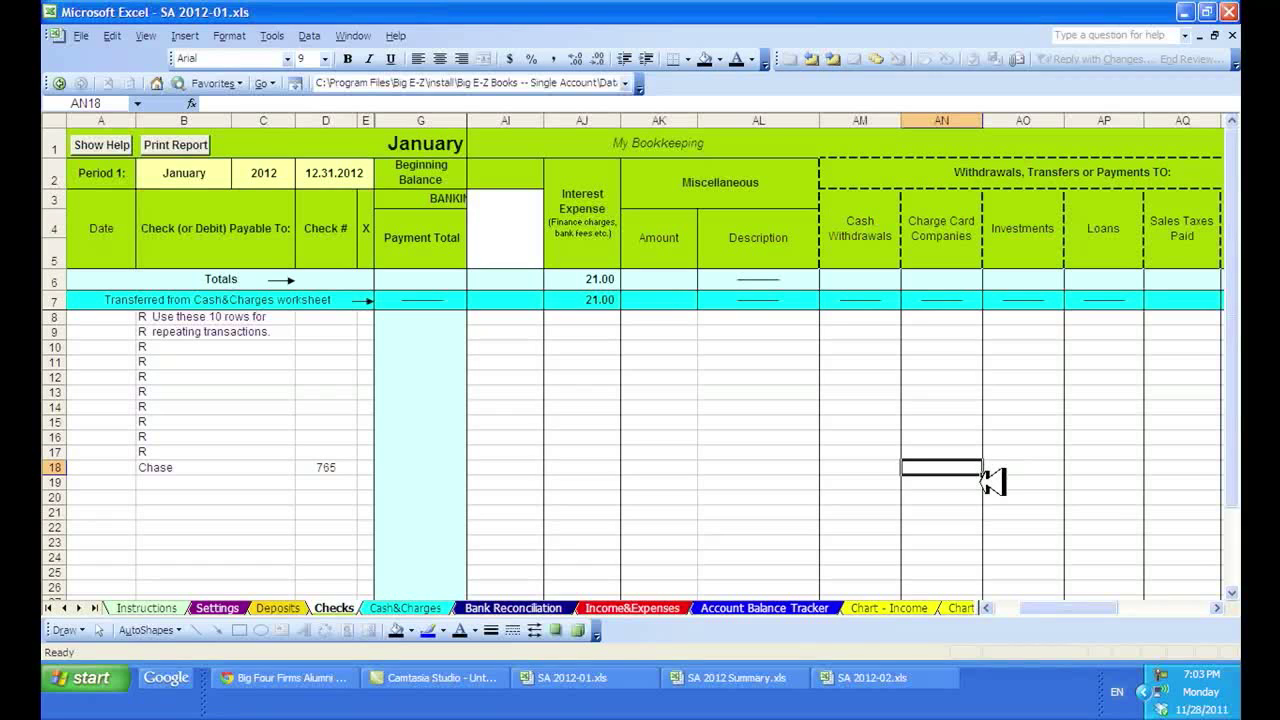
text(100)
key(Return)
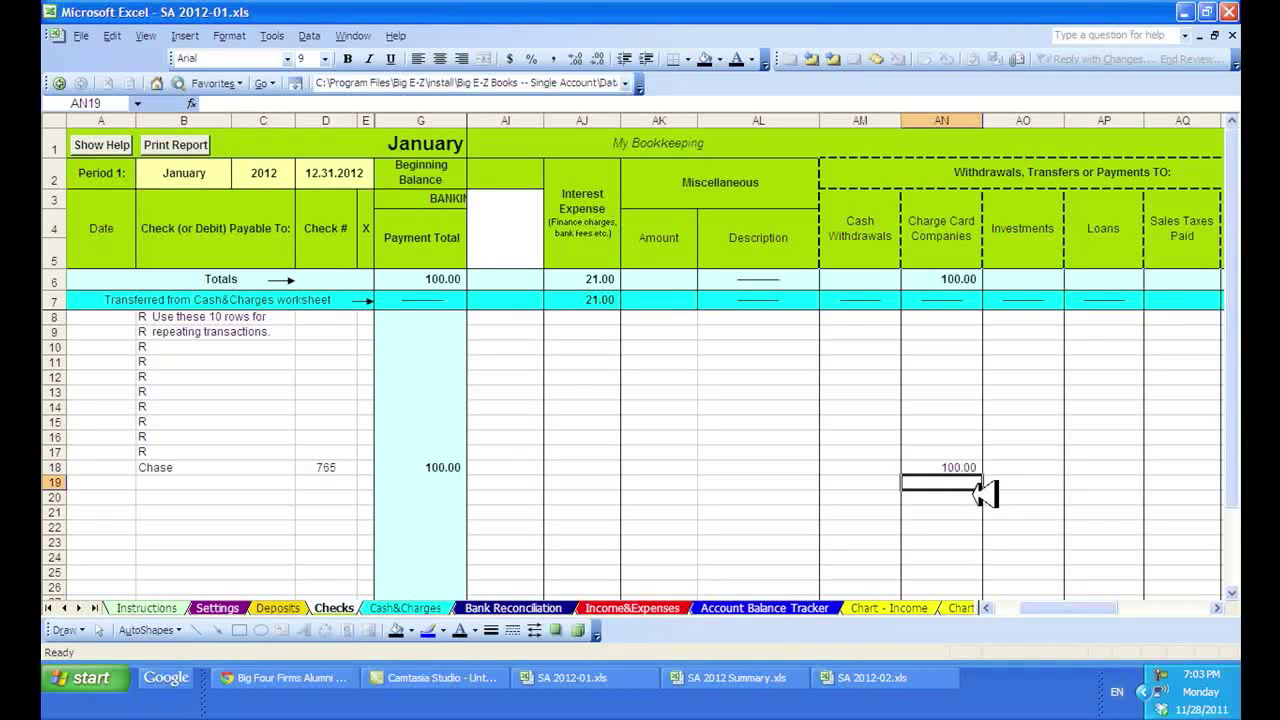
key(ctrl+Page_Down)
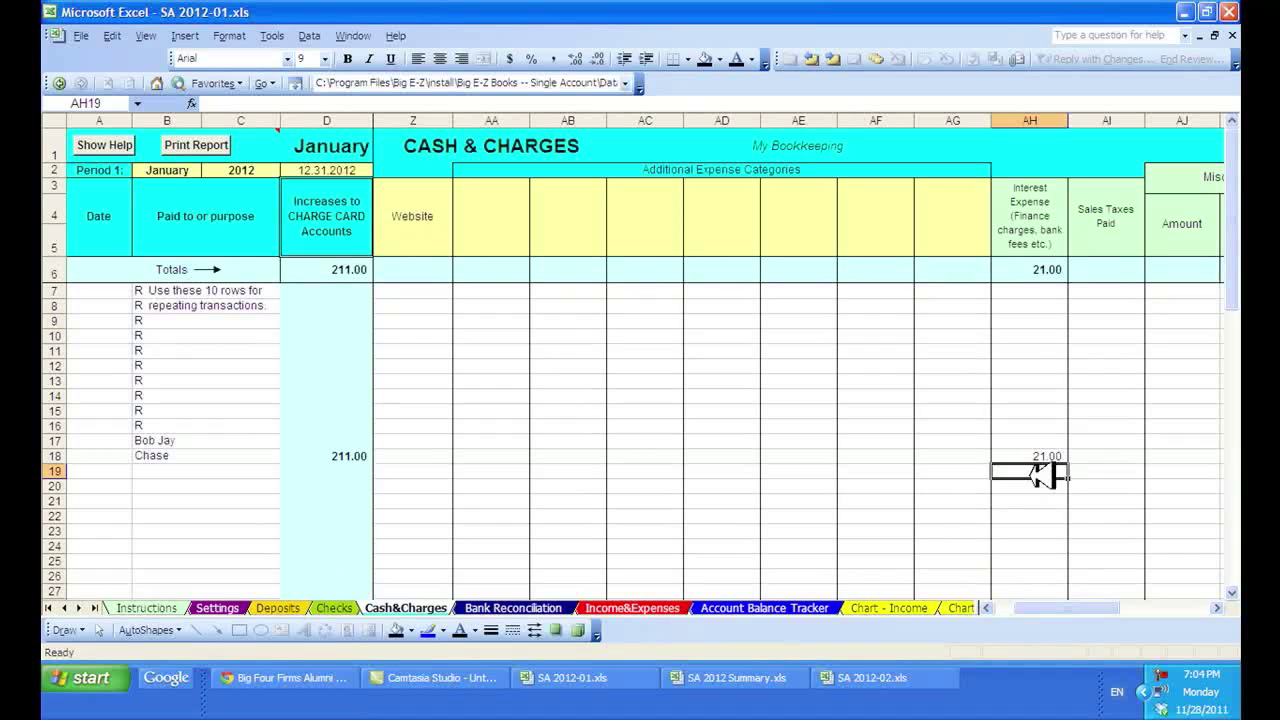
Confirm the Account Balance Tracker's Credit Cards ending balance has dropped to 111.00
click(786, 607)
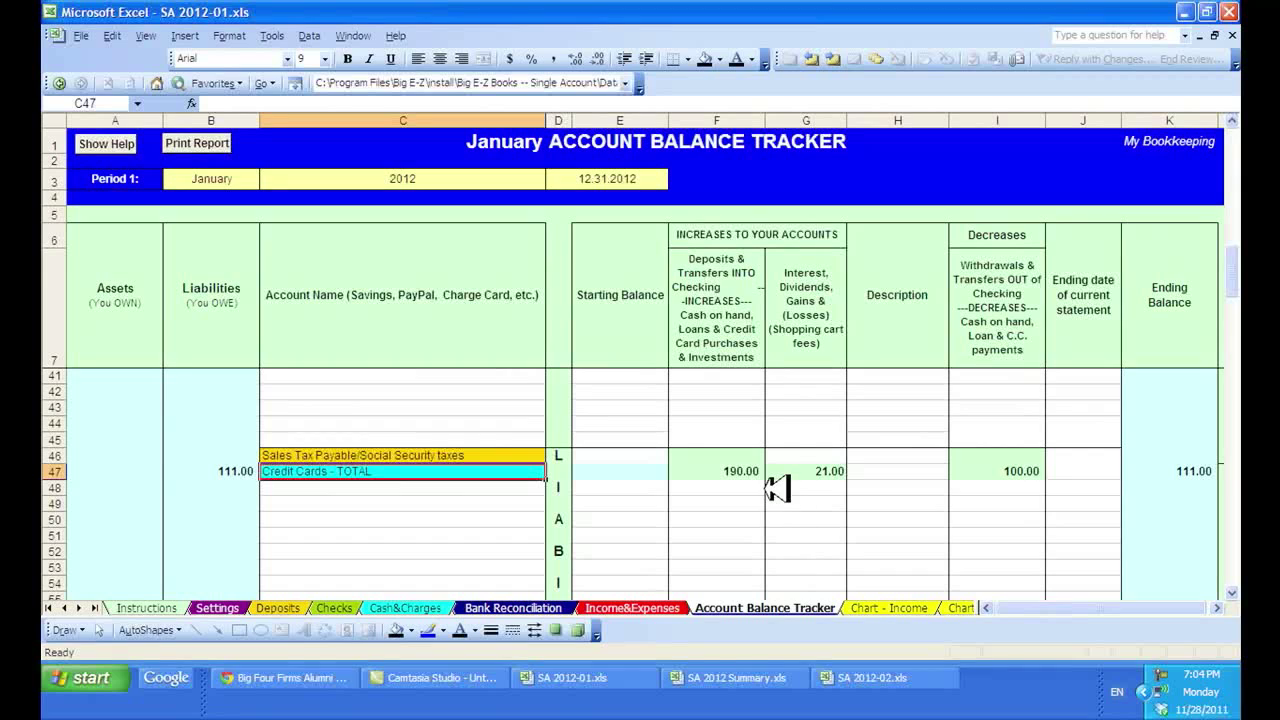